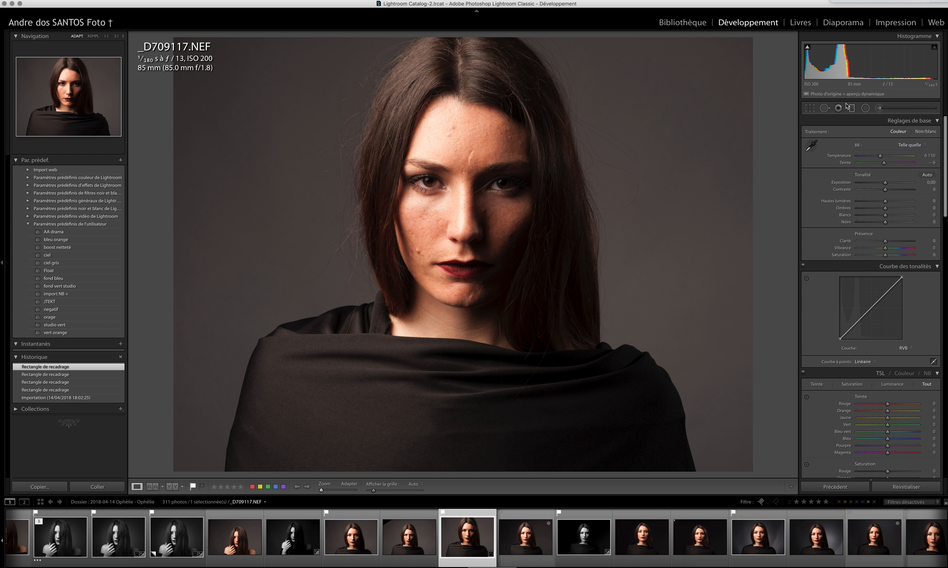
# Step: Neutralise the portrait's white balance by sampling the grey background beside the subject
pyautogui.moveTo(945, 169); pyautogui.dragTo(945, 200)
pyautogui.click(813, 150)
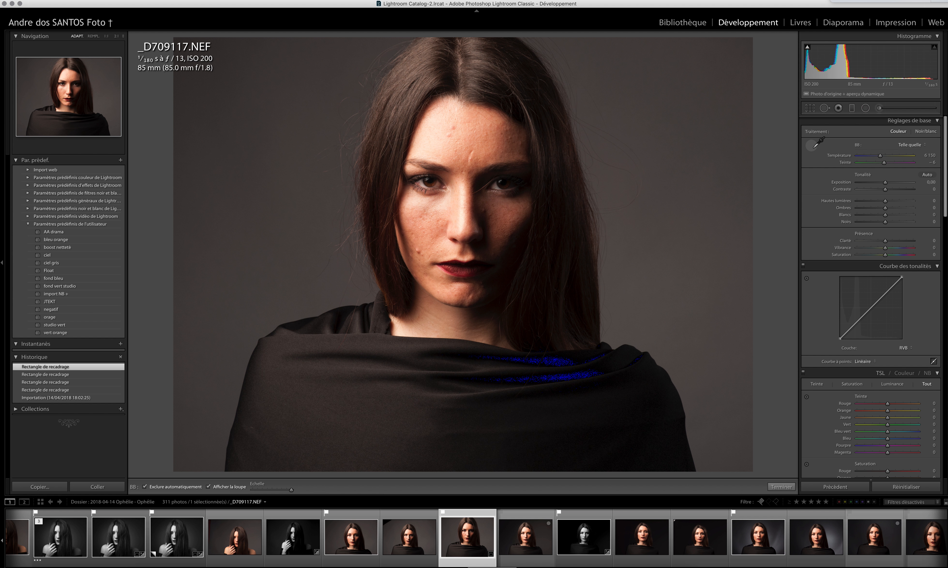
pyautogui.click(655, 222)
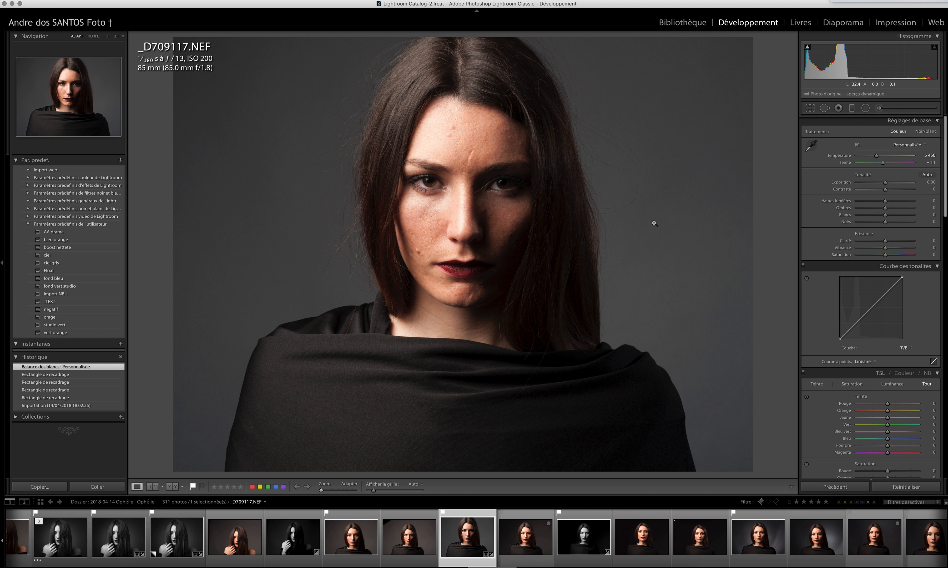
pyautogui.click(811, 148)
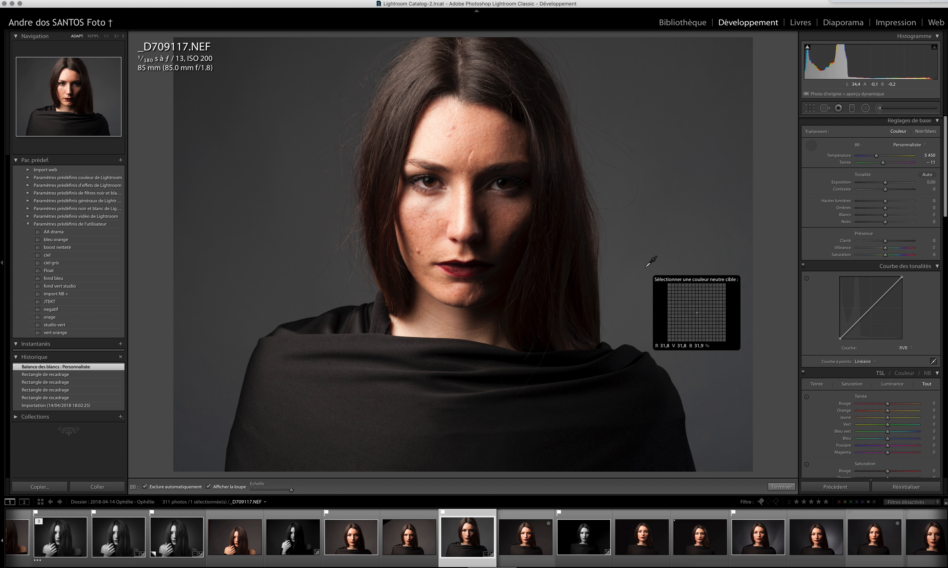
pyautogui.click(647, 266)
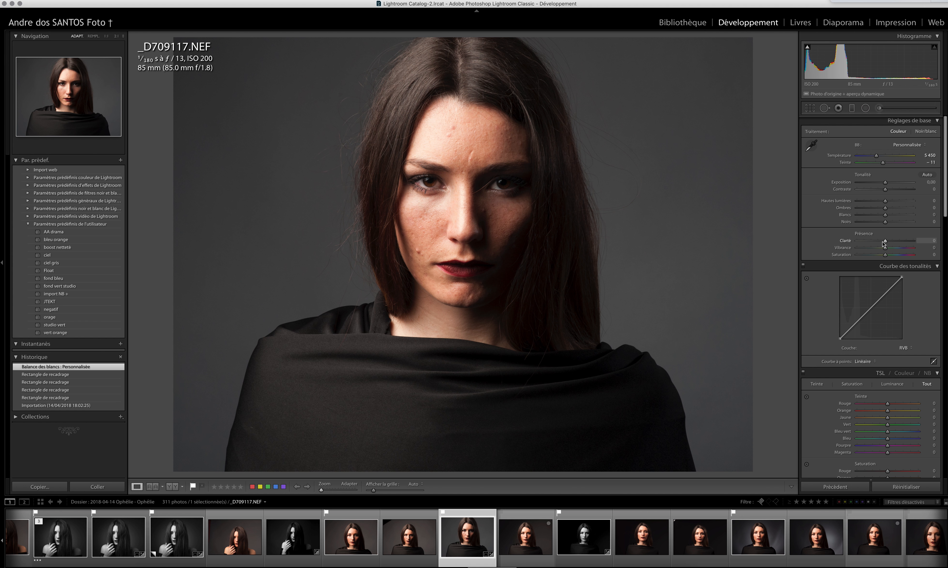
# Step: Try removing the portrait's colour with Saturation at -100, and reset Saturation and Vibrance to 0
pyautogui.moveTo(886, 248); pyautogui.dragTo(809, 262)
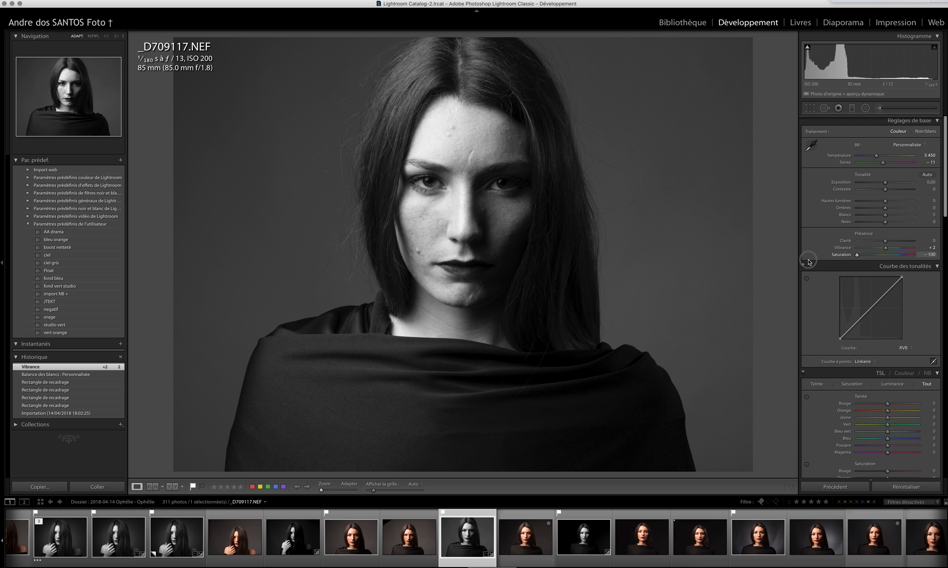
pyautogui.doubleClick(844, 256)
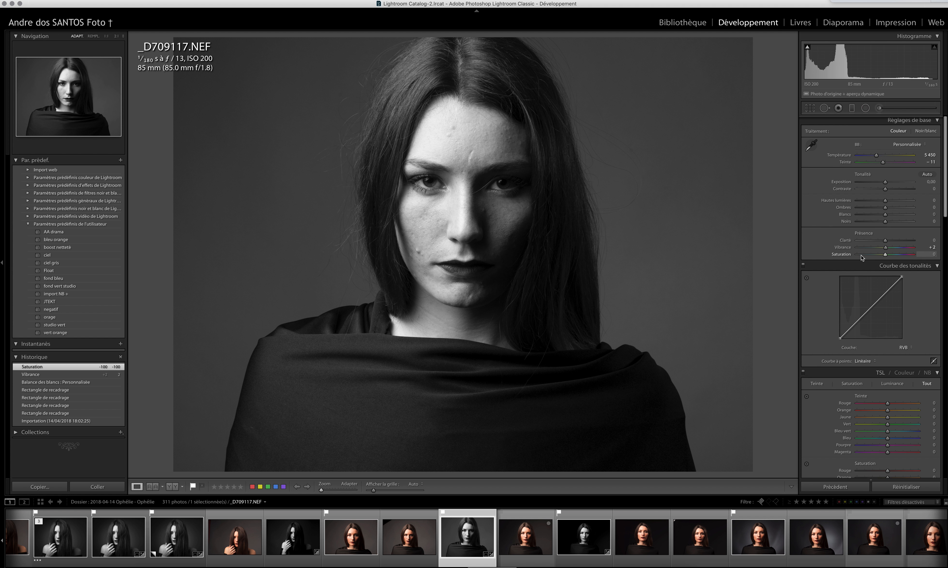
pyautogui.doubleClick(887, 248)
# Step: Convert the portrait to black and white and reset all colour values in the black-and-white mix to 0
pyautogui.scroll(-1, 892, 243)
pyautogui.scroll(1, 913, 173)
pyautogui.scroll(-1, 914, 172)
pyautogui.click(926, 132)
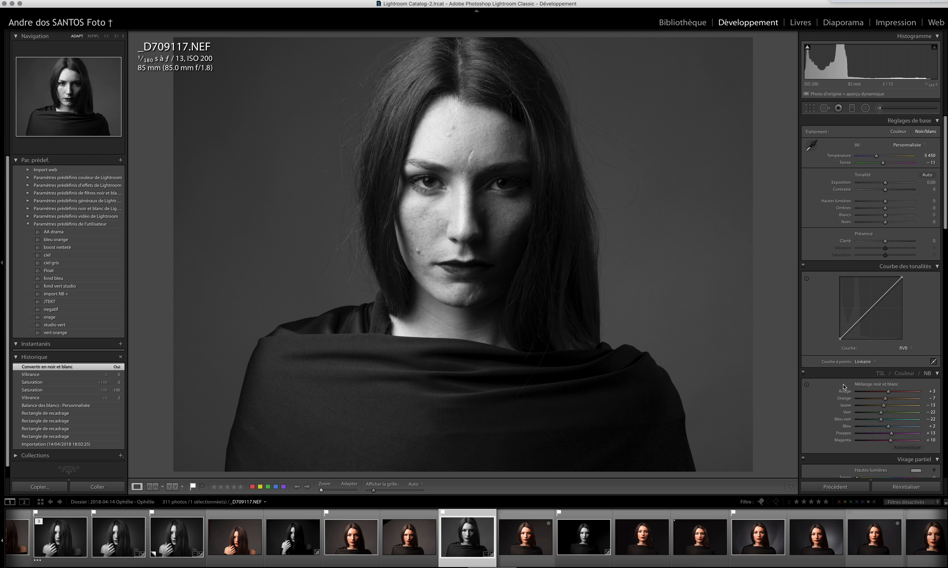
pyautogui.doubleClick(862, 387)
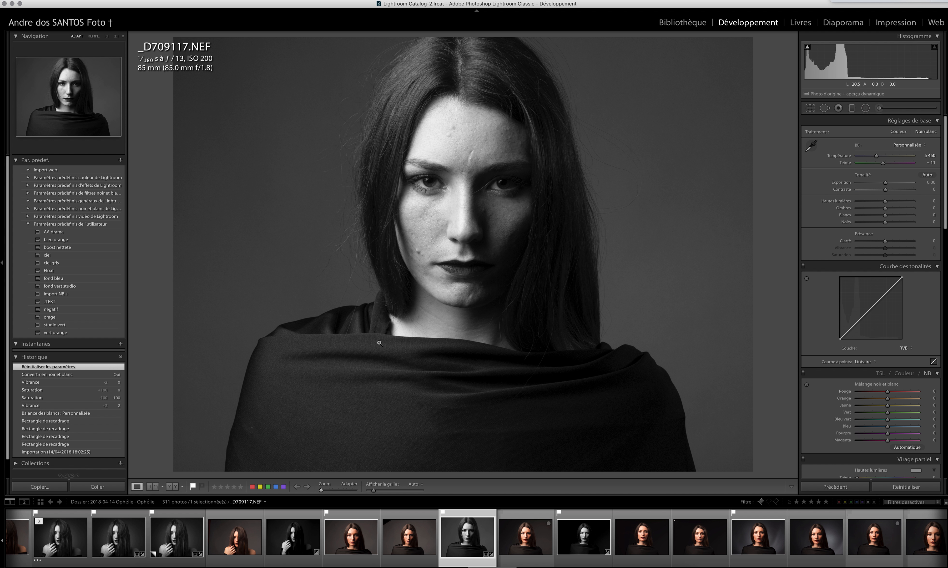
# Step: Set Contrast to +14 and turn on the shadow and highlight clipping warnings
pyautogui.moveTo(886, 189); pyautogui.dragTo(890, 191)
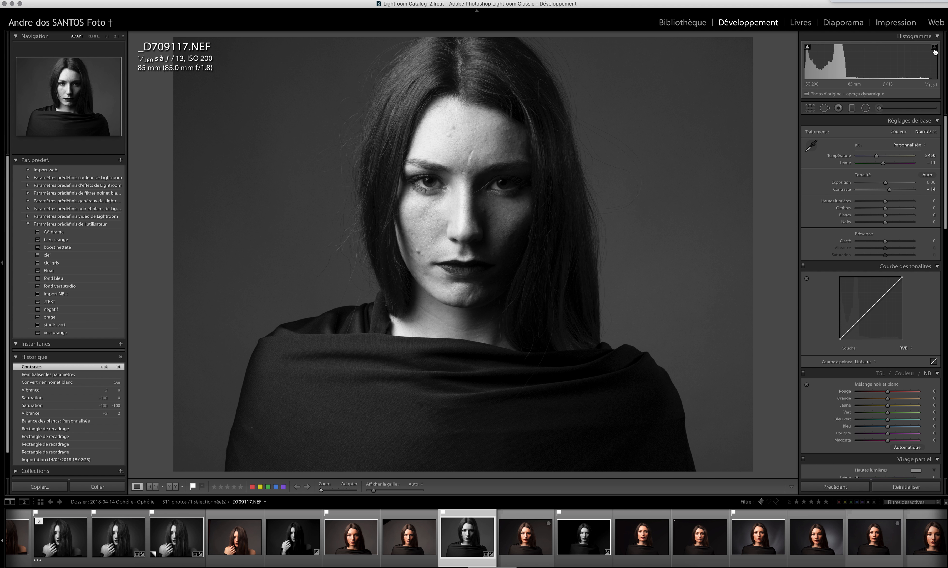
pyautogui.click(808, 47)
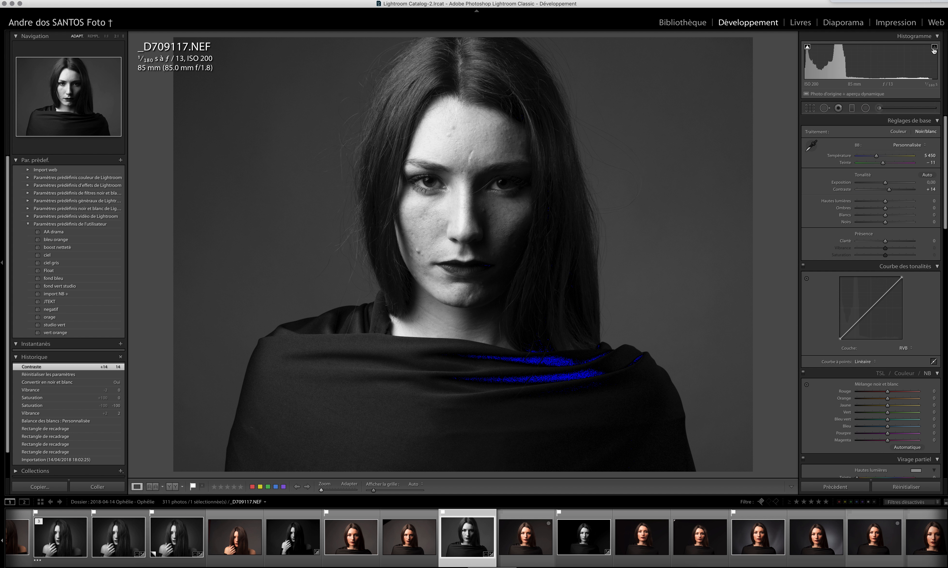
# Step: Try an Exposure of +4.50 to reveal clipped highlights on the face, and reset Exposure to 0
pyautogui.moveTo(887, 186); pyautogui.dragTo(911, 186)
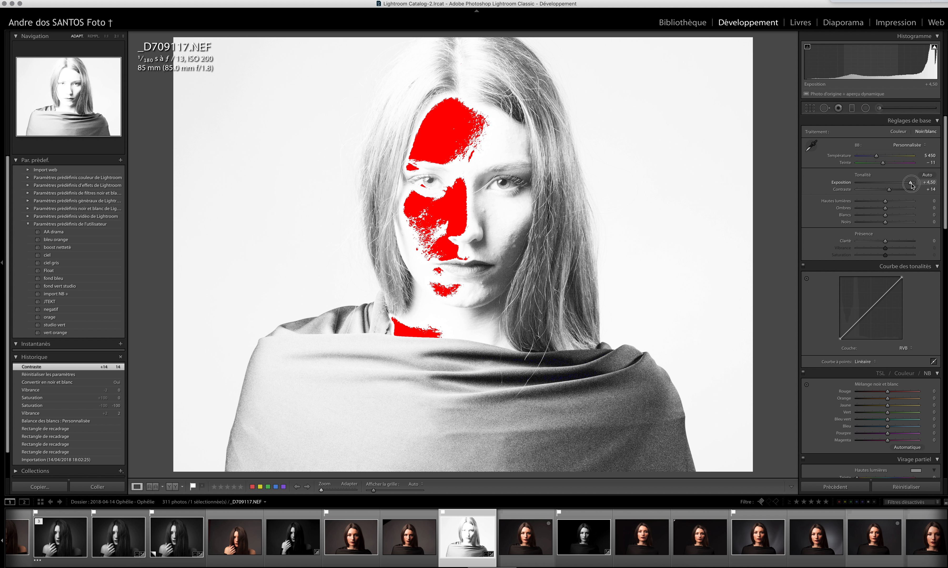
pyautogui.moveTo(912, 186); pyautogui.dragTo(912, 186)
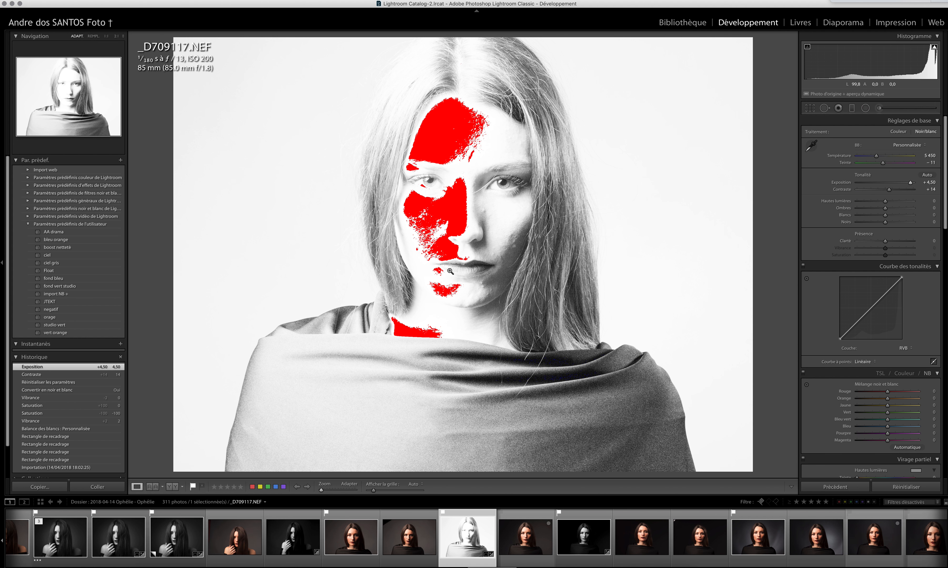
pyautogui.doubleClick(912, 184)
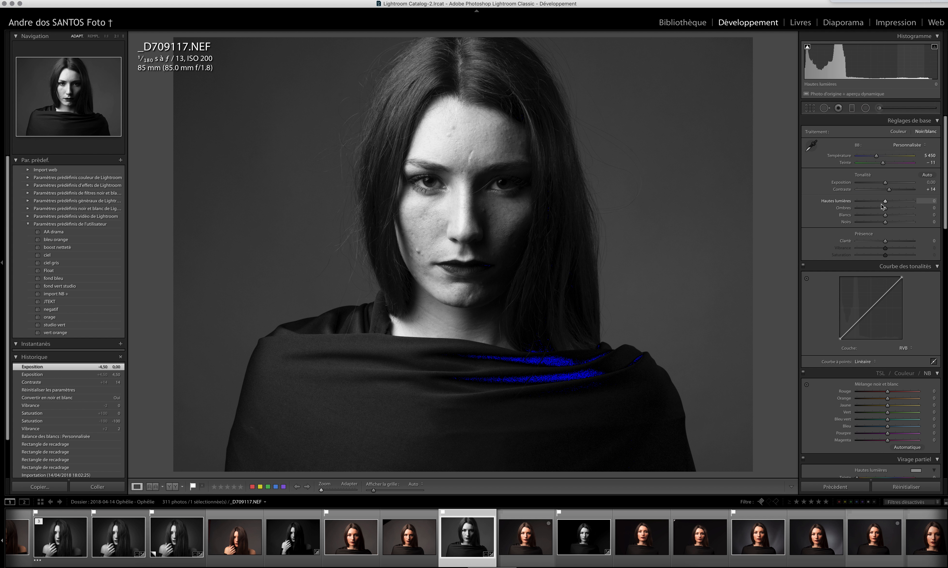
# Step: Set Highlights to -15, Shadows to +23, Blacks to -10 and Clarity to +7
pyautogui.moveTo(890, 210)
pyautogui.mouseDown()
pyautogui.moveTo(880, 202)
pyautogui.moveTo(883, 226)
pyautogui.mouseUp()
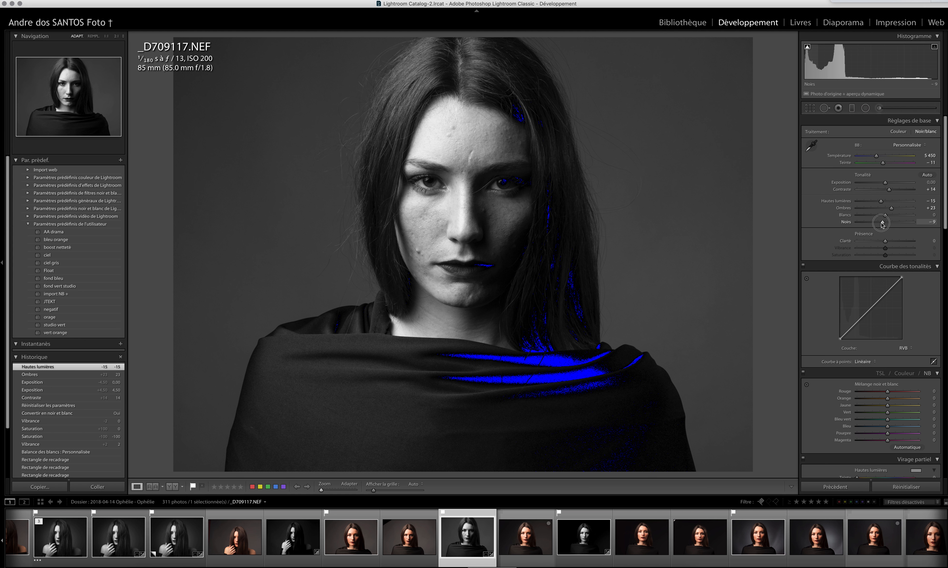
pyautogui.moveTo(883, 225); pyautogui.dragTo(883, 225)
pyautogui.moveTo(882, 224); pyautogui.dragTo(888, 242)
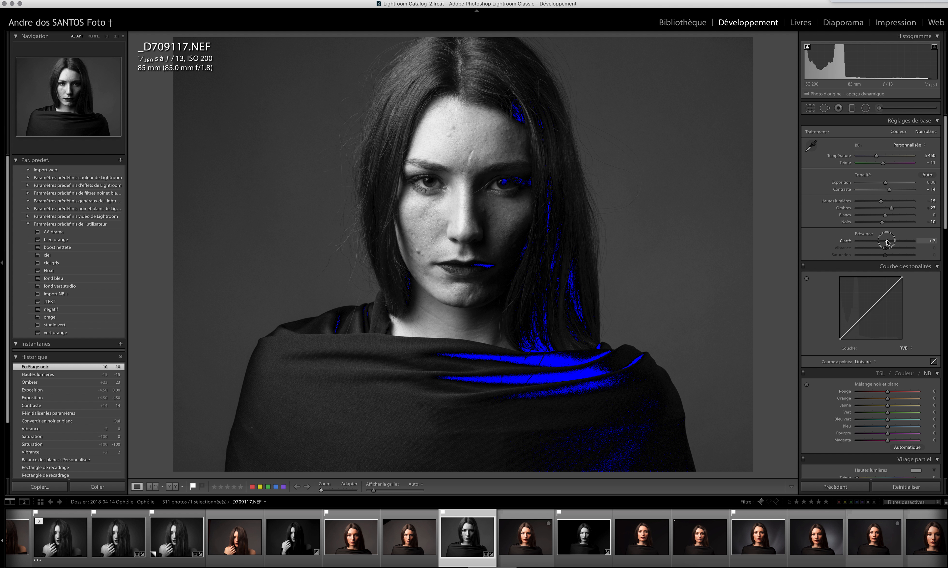
# Step: Try Clarity at +9 and at -100 on the portrait, and return it to +7
pyautogui.moveTo(887, 242)
pyautogui.mouseDown()
pyautogui.moveTo(915, 243)
pyautogui.moveTo(889, 247)
pyautogui.mouseUp()
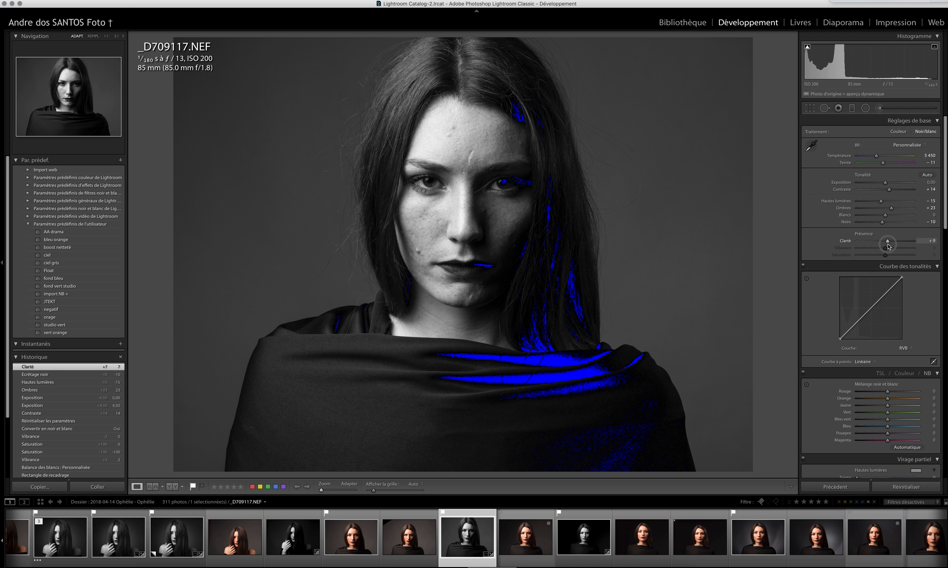
pyautogui.moveTo(890, 246); pyautogui.dragTo(837, 246)
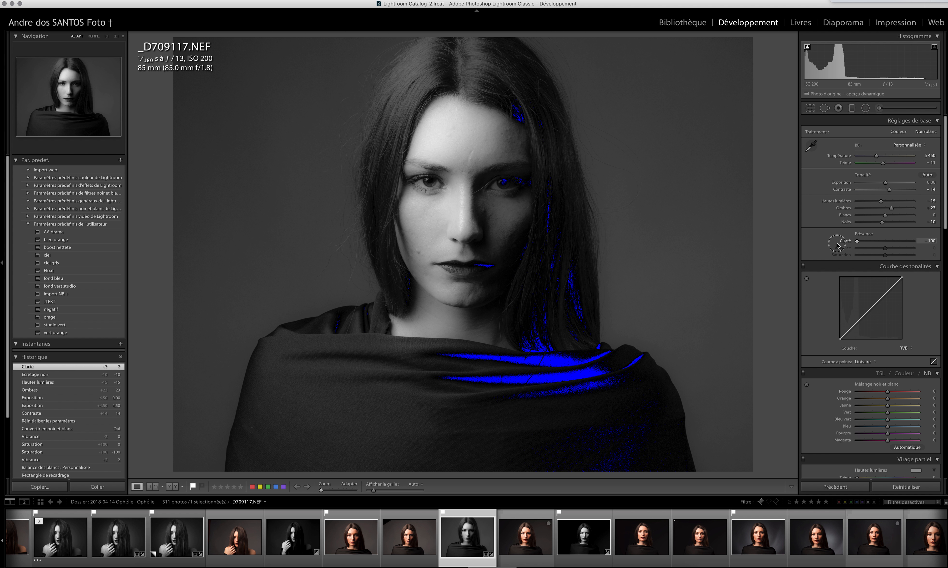
pyautogui.moveTo(838, 246); pyautogui.dragTo(839, 246)
pyautogui.moveTo(839, 246); pyautogui.dragTo(889, 246)
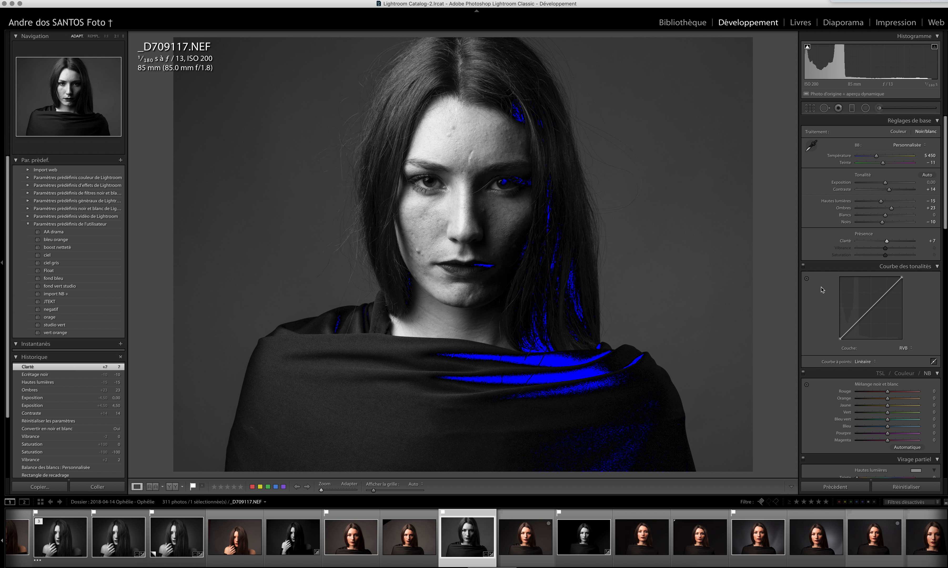
# Step: Check the tone curve's region settings and try an S-shaped point curve with lowered shadows and a raised light-tone point
pyautogui.click(933, 362)
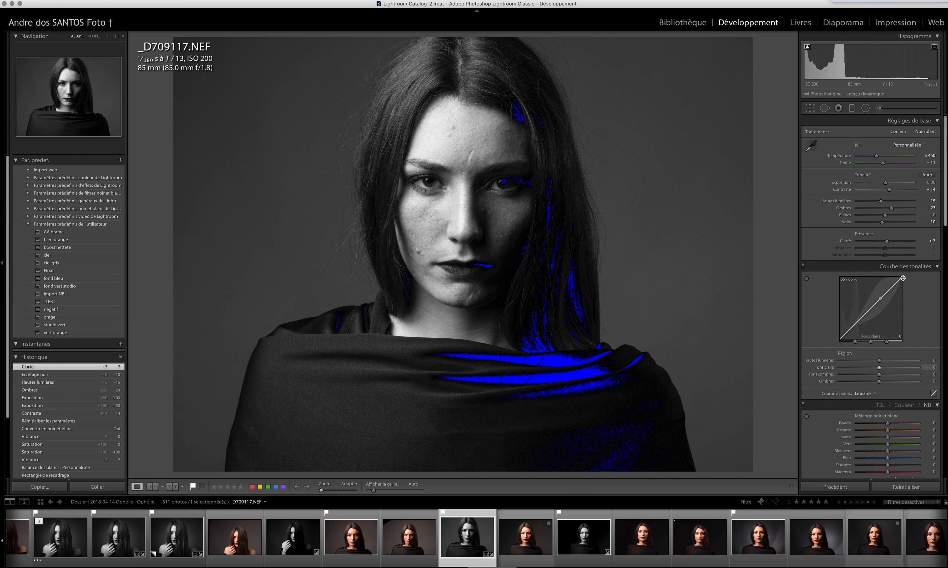
pyautogui.click(935, 393)
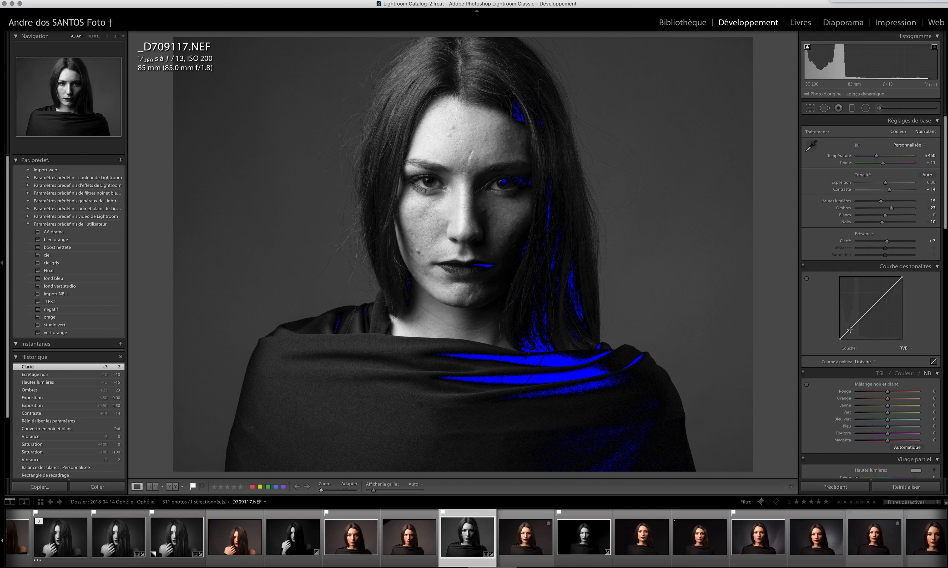
pyautogui.moveTo(854, 326); pyautogui.dragTo(853, 328)
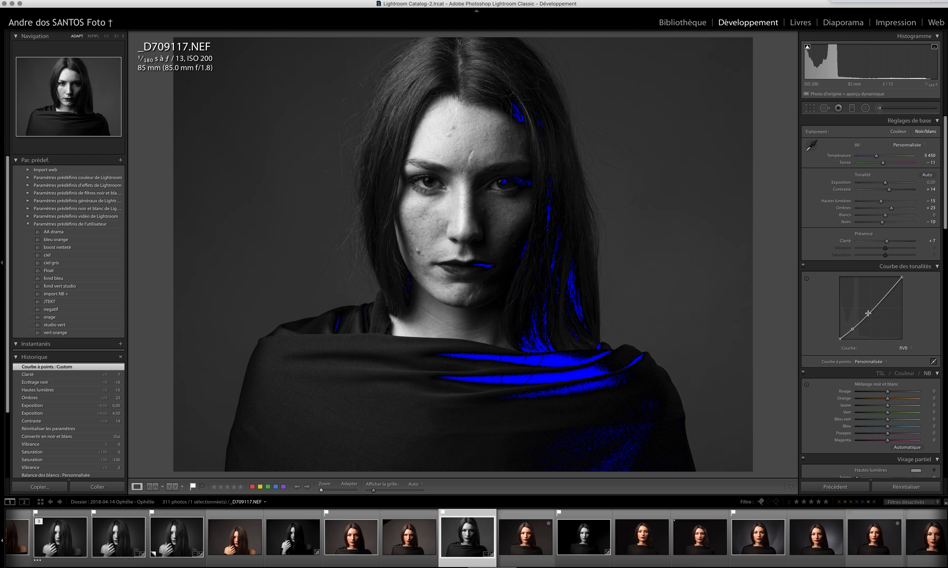
pyautogui.click(878, 301)
pyautogui.moveTo(854, 330)
pyautogui.mouseDown()
pyautogui.moveTo(853, 320)
pyautogui.moveTo(777, 318)
pyautogui.moveTo(861, 323)
pyautogui.mouseUp()
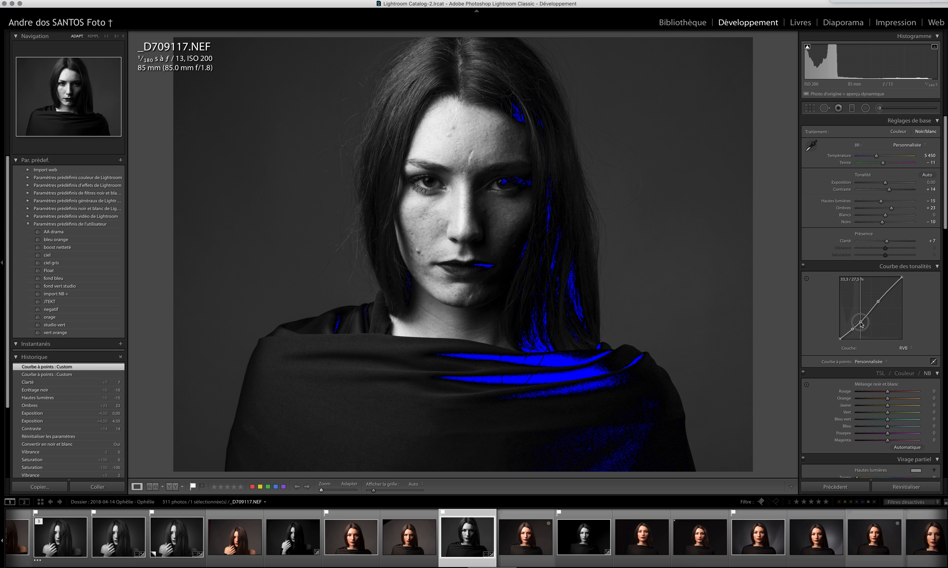
# Step: Try pulling the tone curve's points to extreme positions and reset the curve to linear
pyautogui.moveTo(861, 324); pyautogui.dragTo(663, 274)
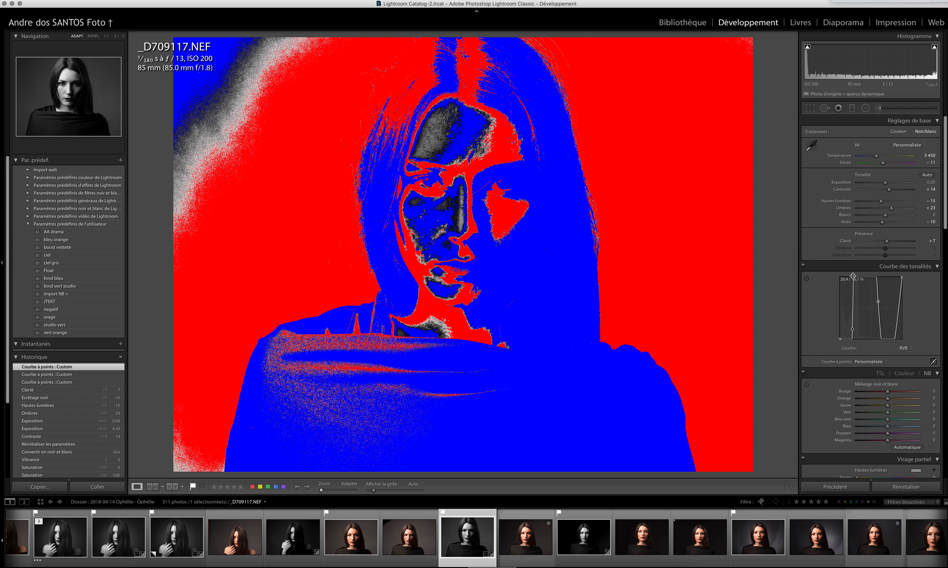
pyautogui.moveTo(878, 302); pyautogui.dragTo(902, 277)
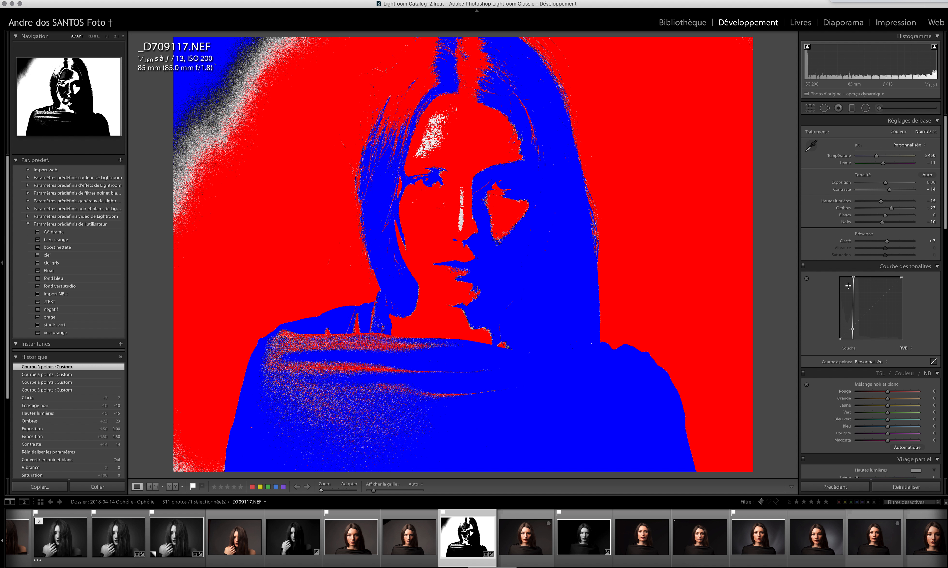
pyautogui.moveTo(854, 277)
pyautogui.mouseDown()
pyautogui.moveTo(698, 246)
pyautogui.moveTo(855, 279)
pyautogui.mouseUp()
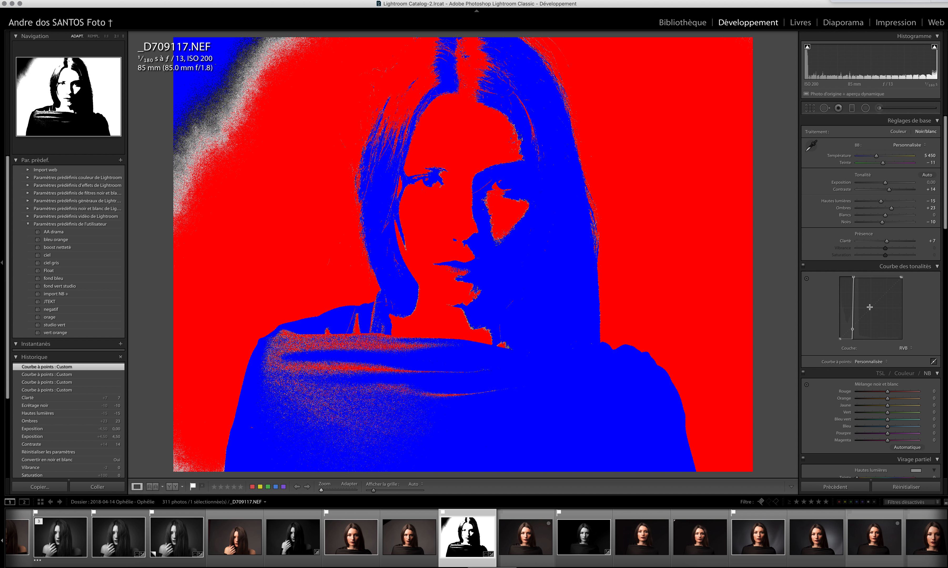
pyautogui.doubleClick(851, 328)
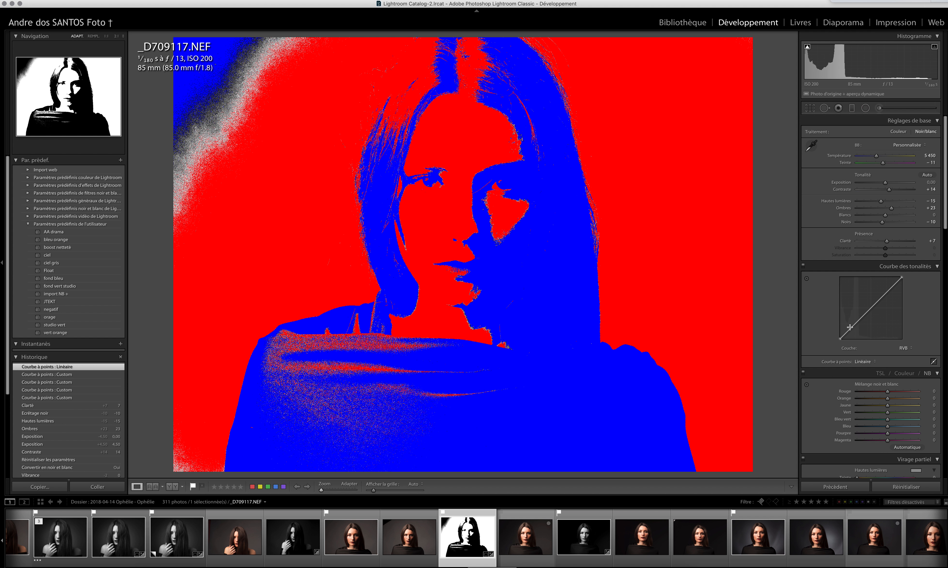
# Step: Shape a gentle S-shaped point curve with lowered shadows and raised light tones, and turn off the shadow clipping warning
pyautogui.moveTo(851, 328); pyautogui.dragTo(852, 330)
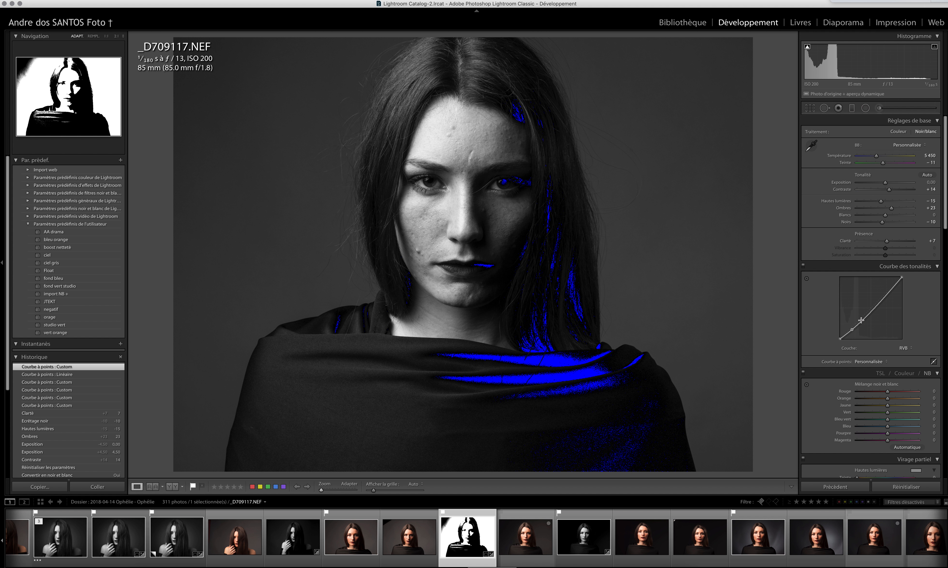
pyautogui.click(878, 302)
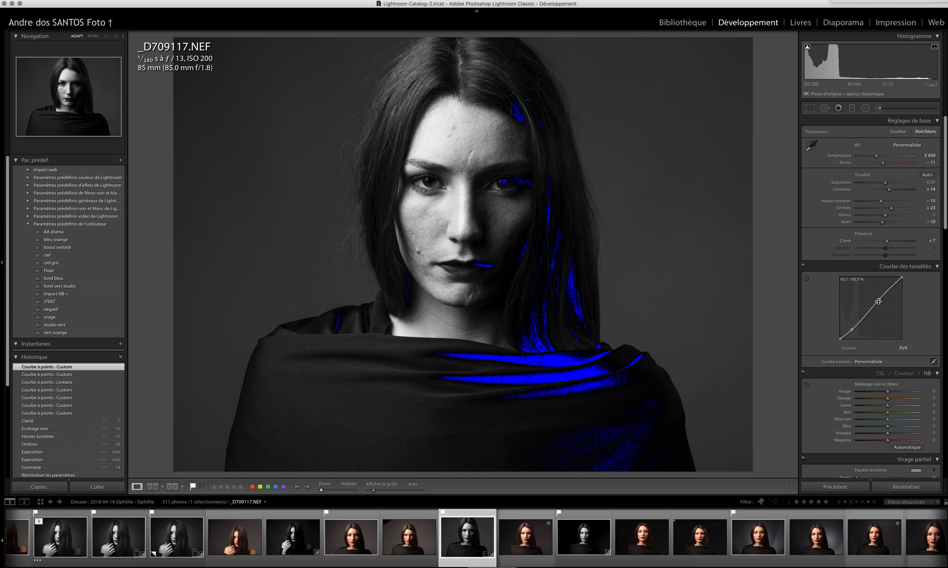
pyautogui.click(807, 47)
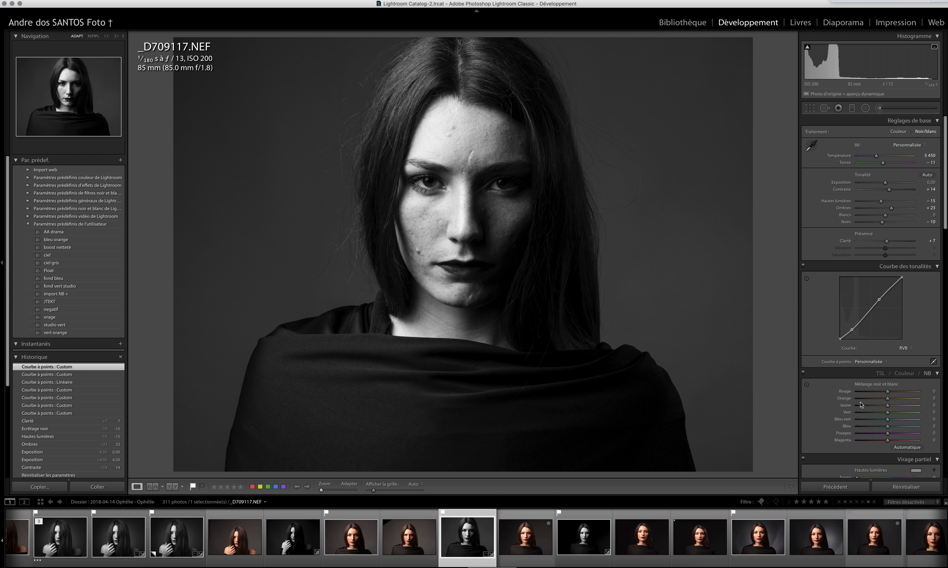
# Step: Set Red to +13 and Orange to +4 in the black-and-white mix
pyautogui.scroll(-2, 824, 251)
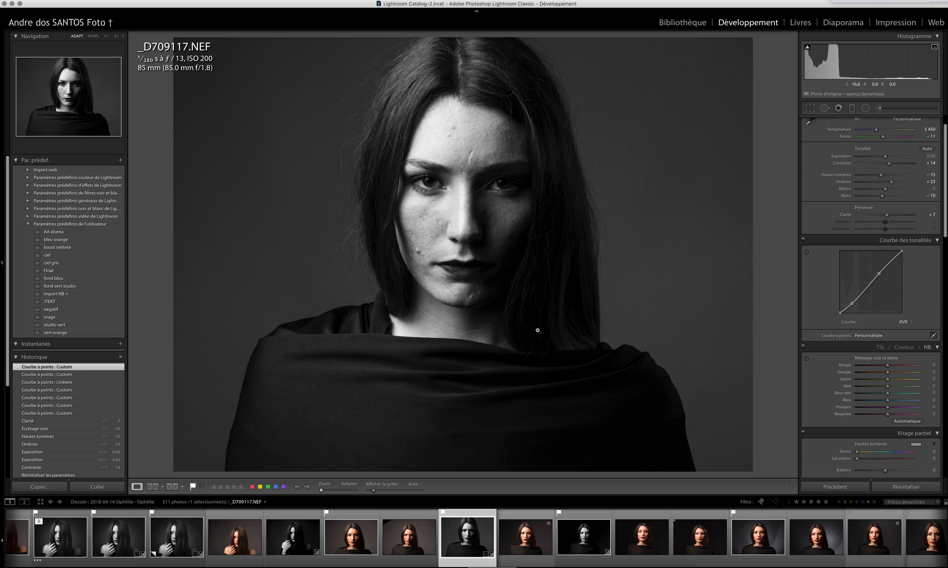
pyautogui.moveTo(890, 375); pyautogui.dragTo(892, 376)
pyautogui.moveTo(892, 374)
pyautogui.mouseDown()
pyautogui.moveTo(924, 363)
pyautogui.moveTo(861, 365)
pyautogui.moveTo(893, 371)
pyautogui.mouseUp()
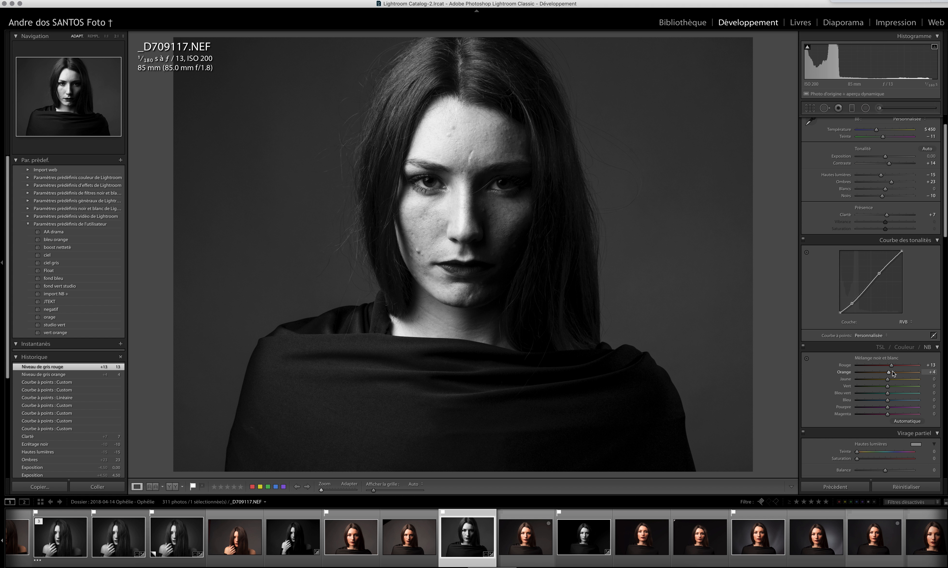
# Step: Collapse the split toning settings and set the sharpening amount to 74 while judging the face at 2:1
pyautogui.scroll(-3, 840, 440)
pyautogui.scroll(-2, 837, 437)
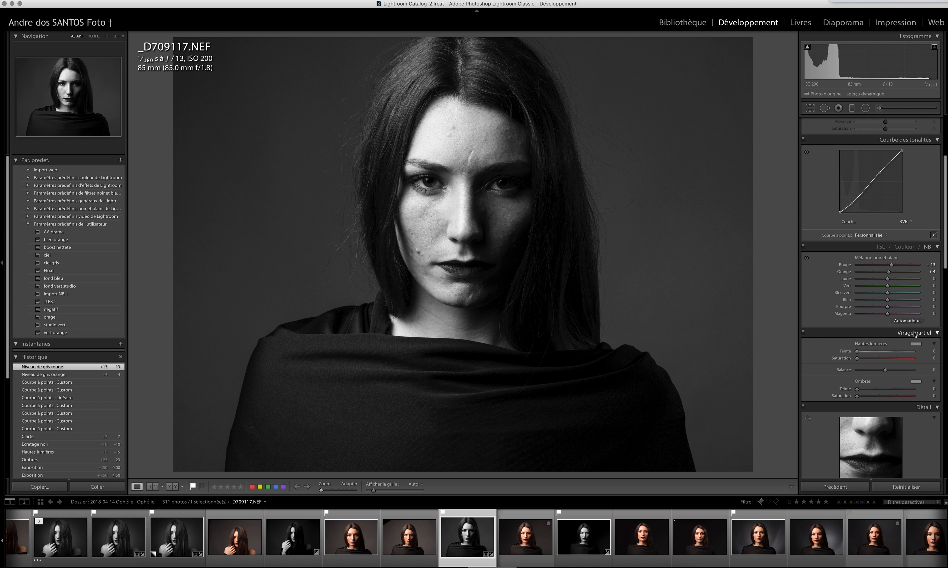
pyautogui.click(937, 336)
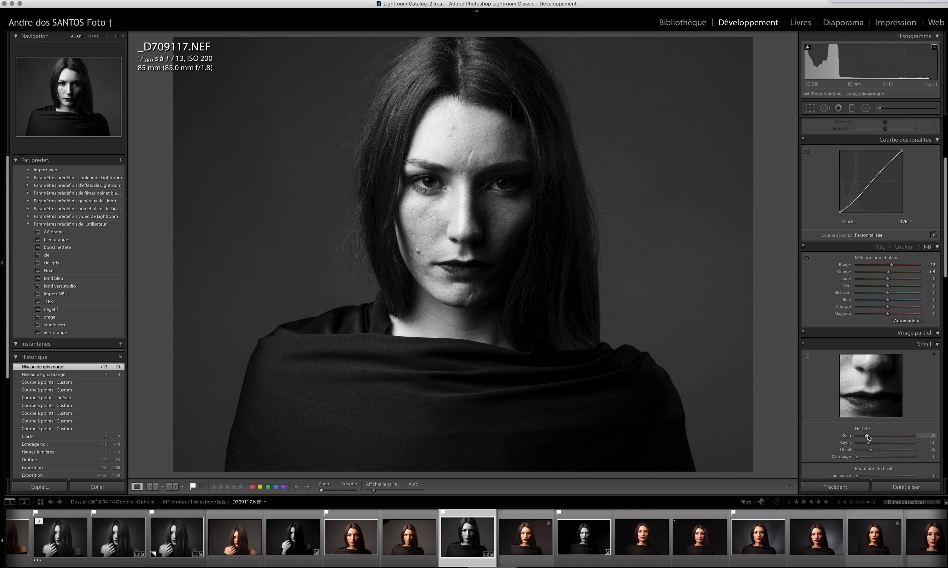
pyautogui.click(463, 192)
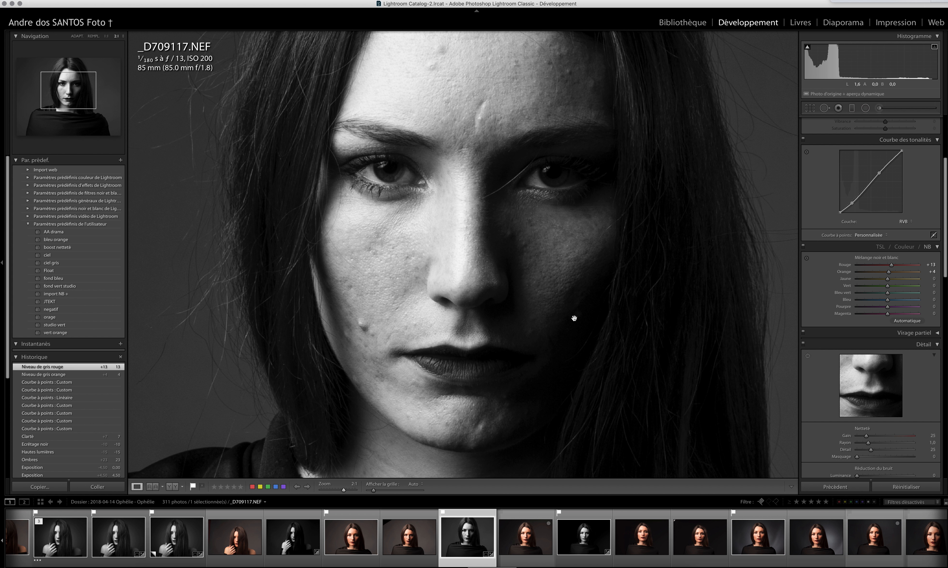
pyautogui.moveTo(543, 276); pyautogui.dragTo(584, 292)
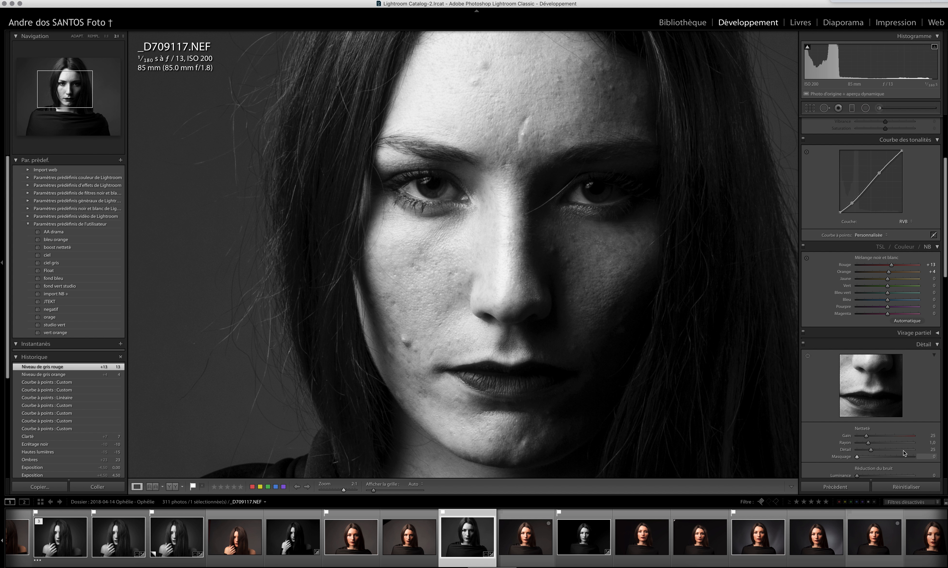
pyautogui.moveTo(894, 439); pyautogui.dragTo(893, 441)
pyautogui.moveTo(892, 438); pyautogui.dragTo(886, 442)
pyautogui.moveTo(433, 362); pyautogui.dragTo(481, 350)
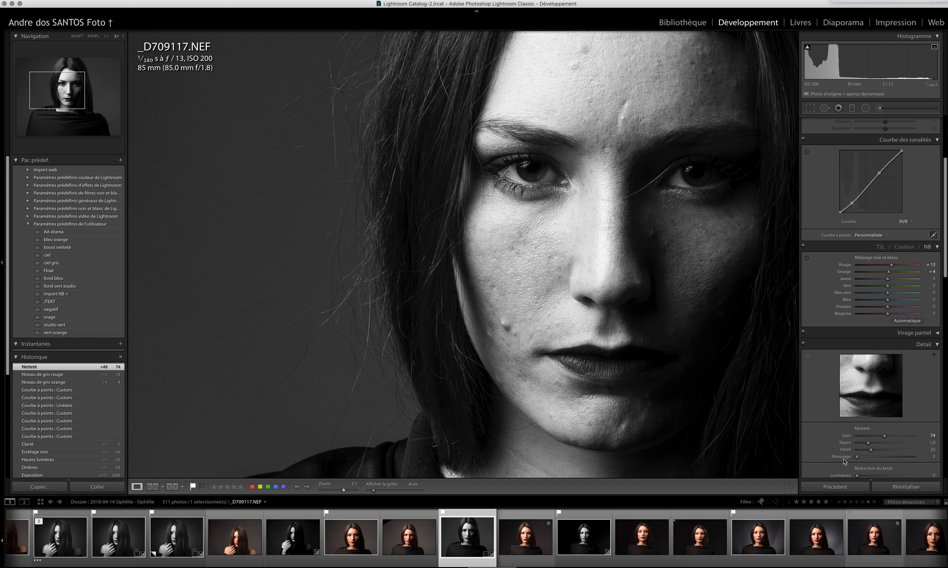
# Step: Set the sharpening masking to 88 using the mask preview, and compare the face with and without the detail corrections
pyautogui.keyDown('alt'); pyautogui.click(857, 457); pyautogui.keyUp('alt')
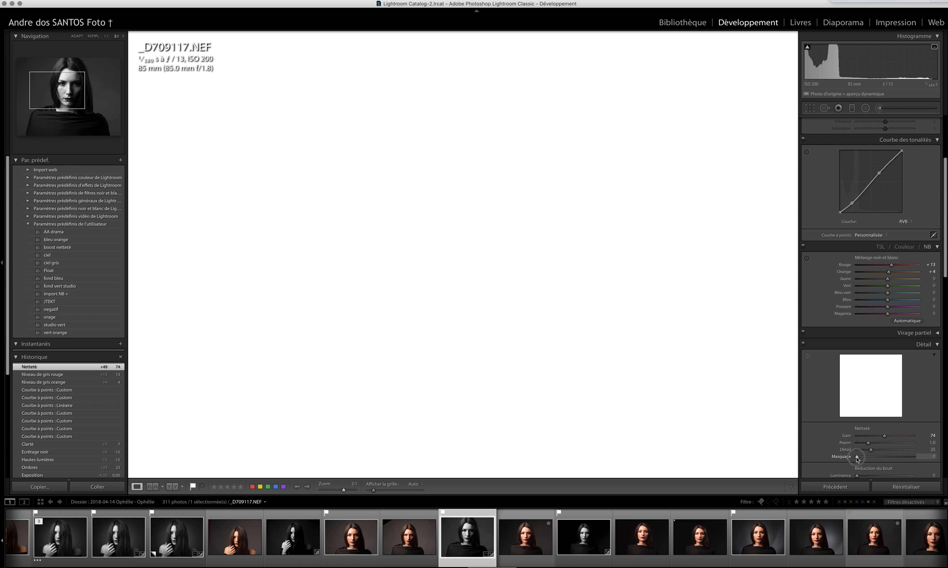
pyautogui.moveTo(857, 457); pyautogui.dragTo(913, 457)
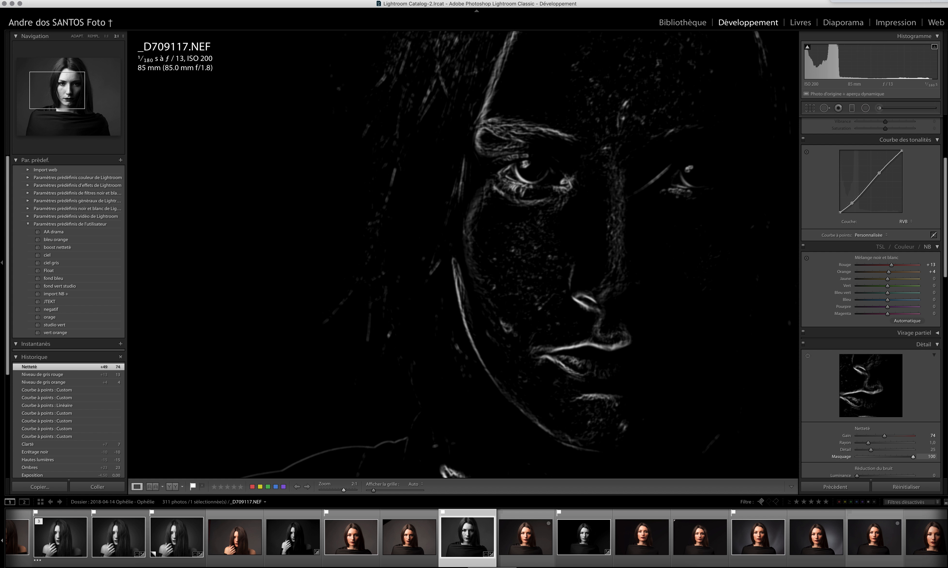
pyautogui.moveTo(913, 457); pyautogui.dragTo(864, 462)
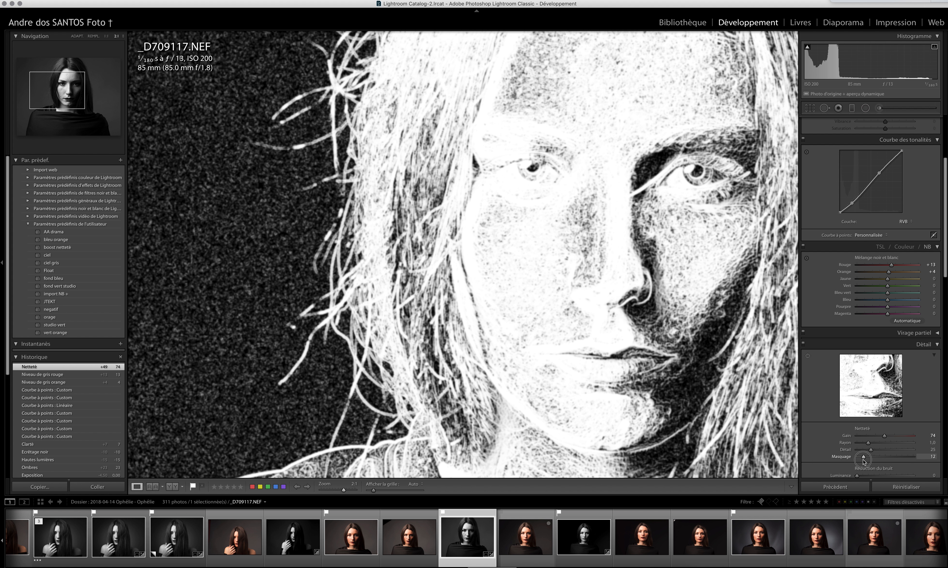
pyautogui.moveTo(865, 462); pyautogui.dragTo(907, 455)
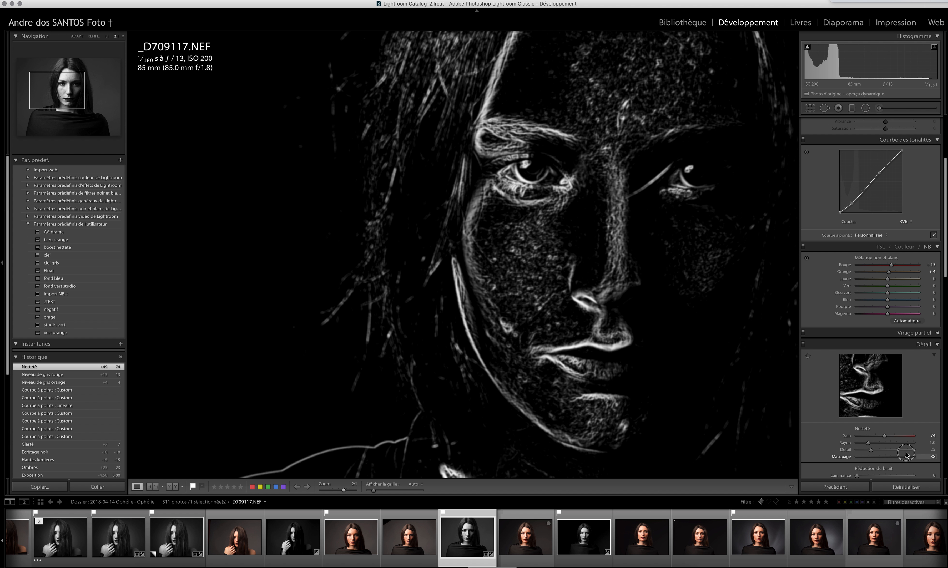
pyautogui.moveTo(907, 455); pyautogui.dragTo(906, 456)
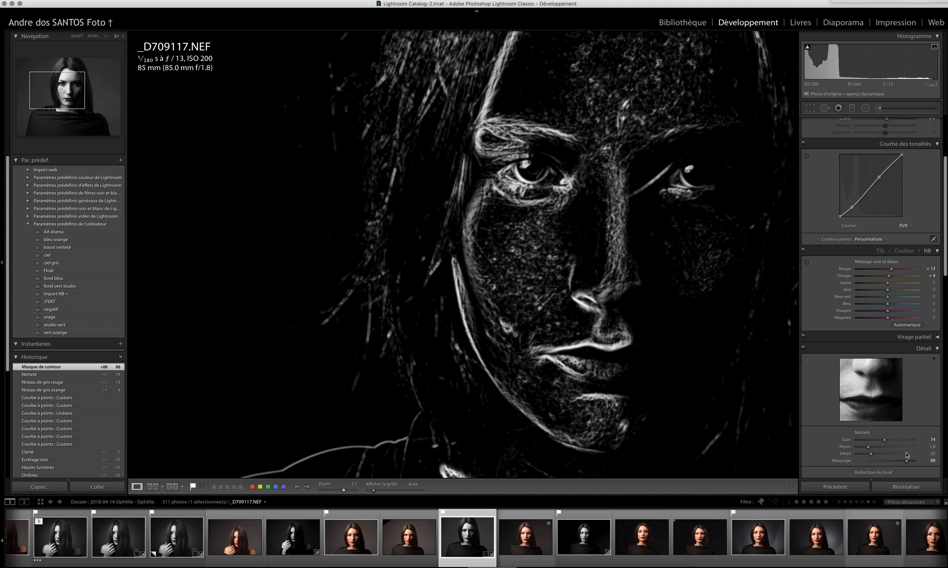
pyautogui.hscroll(5, 549, 327)
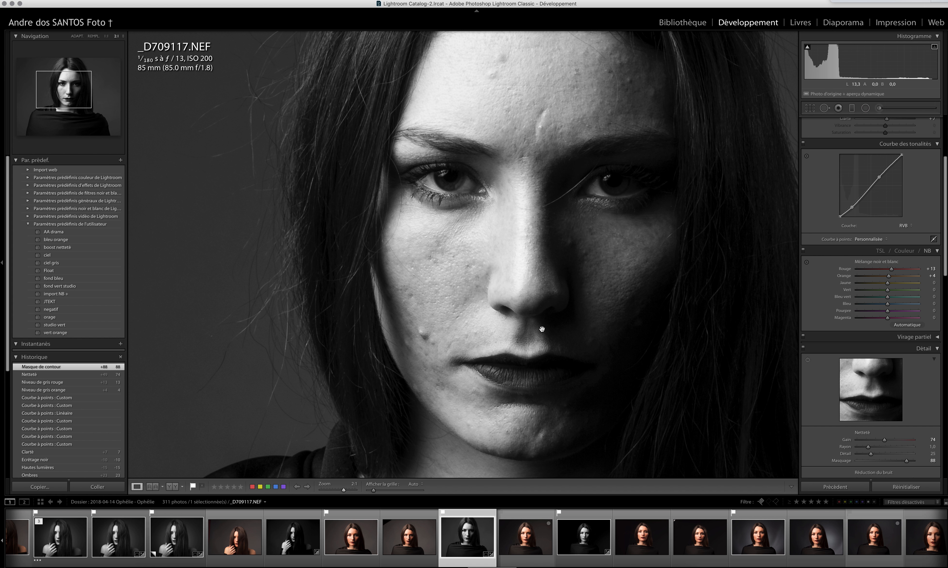
pyautogui.click(804, 348)
pyautogui.click(803, 349)
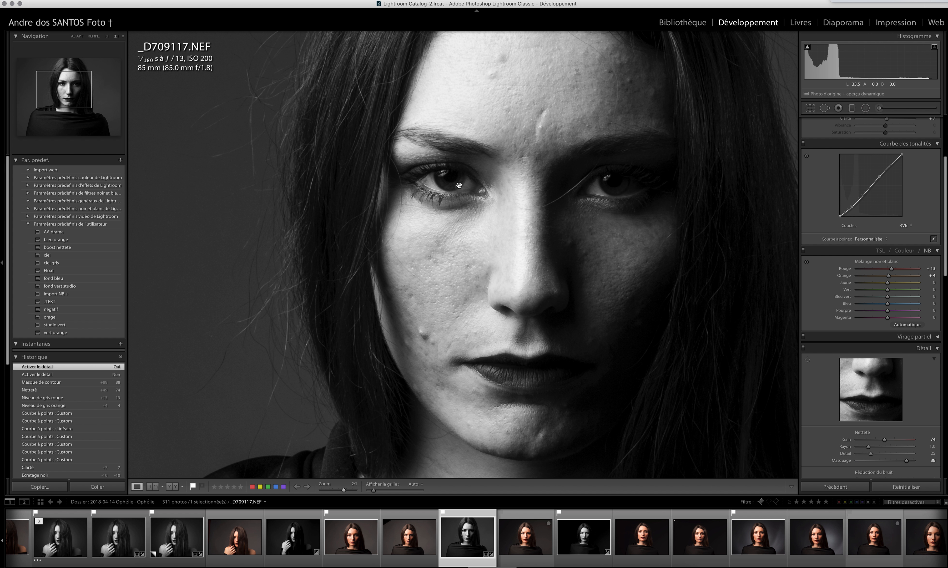
# Step: Set luminance noise reduction to 15 and compare the photo with the detail corrections off and on
pyautogui.scroll(-5, 842, 444)
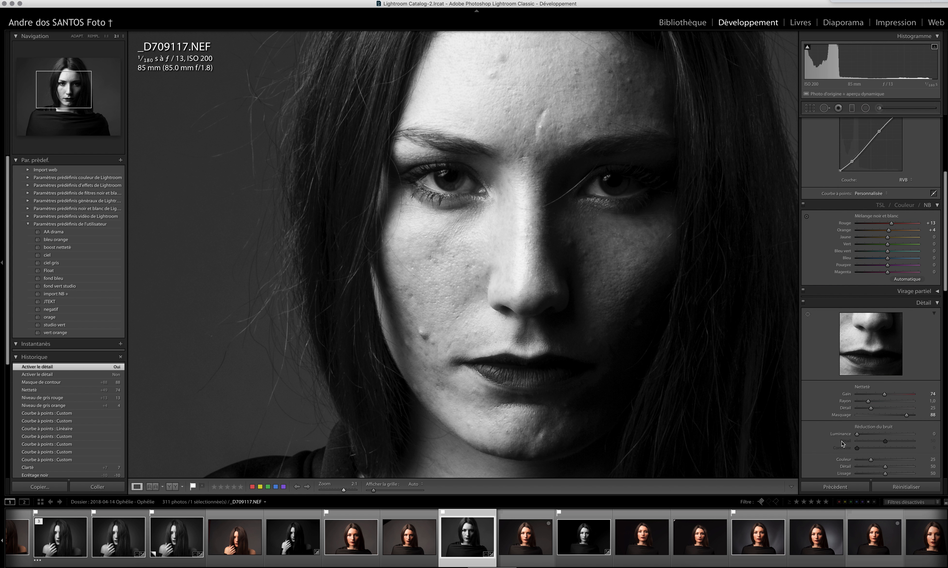
pyautogui.scroll(-2, 842, 443)
pyautogui.click(865, 351)
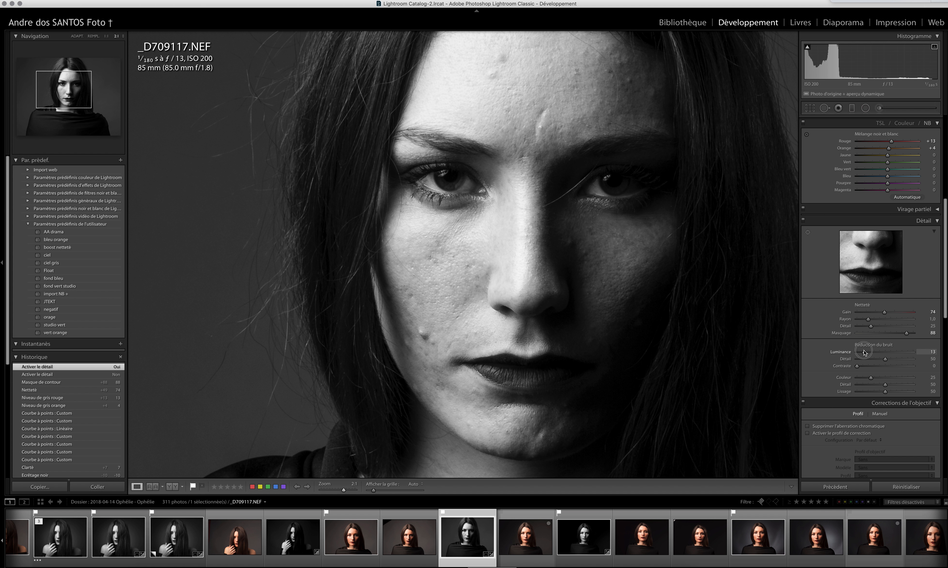
pyautogui.moveTo(864, 351); pyautogui.dragTo(866, 353)
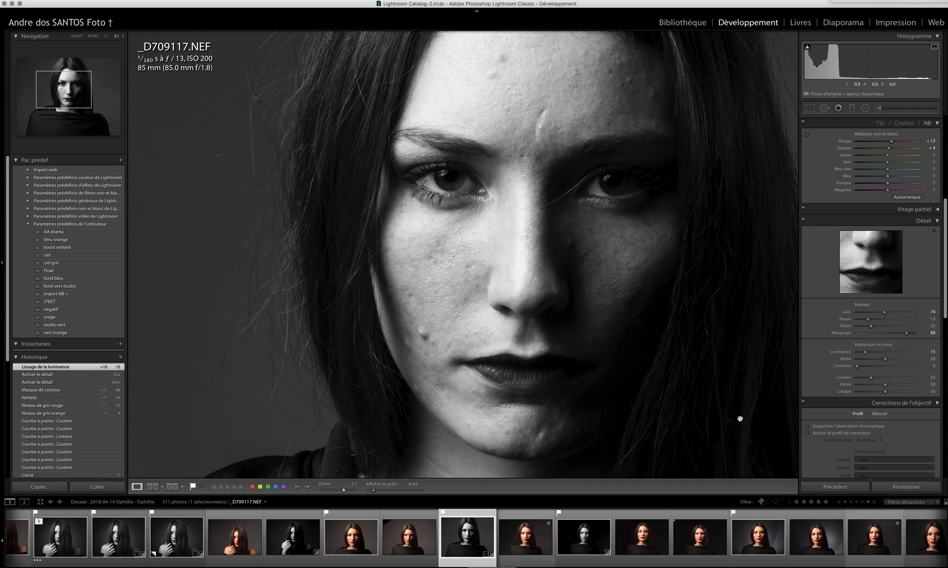
pyautogui.click(802, 221)
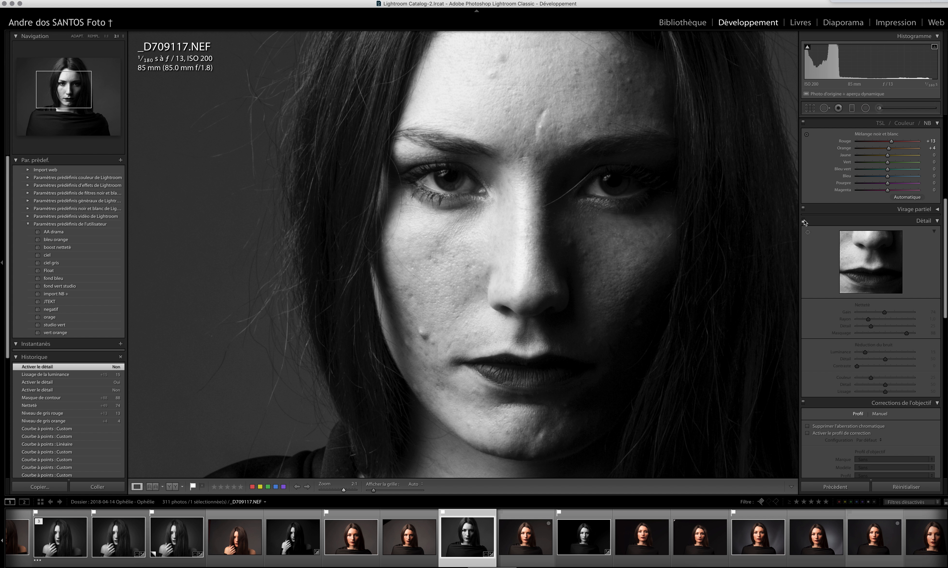
pyautogui.click(803, 221)
# Step: Enable the lens profile correction with Nikon as the make and return to the full photo view
pyautogui.scroll(-5, 837, 436)
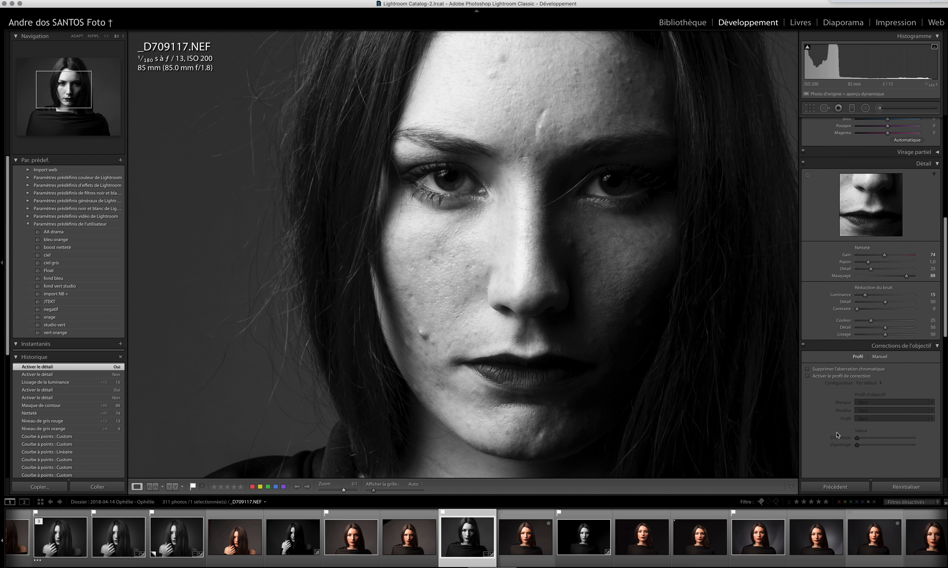
pyautogui.click(832, 361)
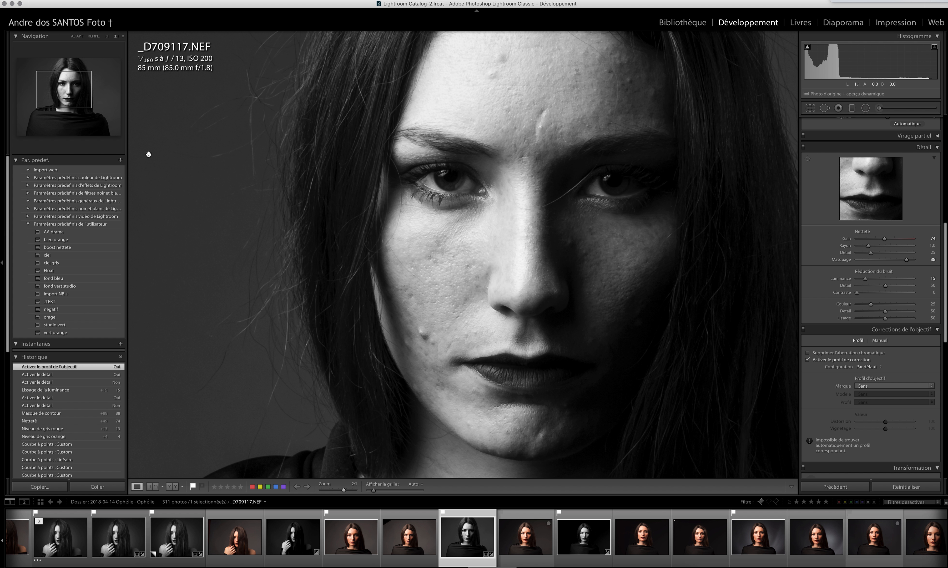
pyautogui.click(899, 386)
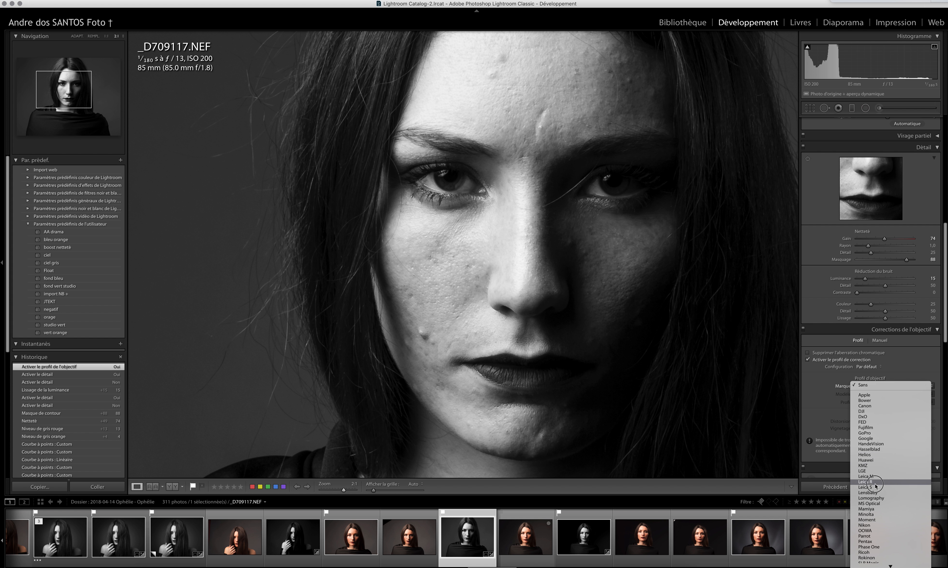
pyautogui.click(880, 526)
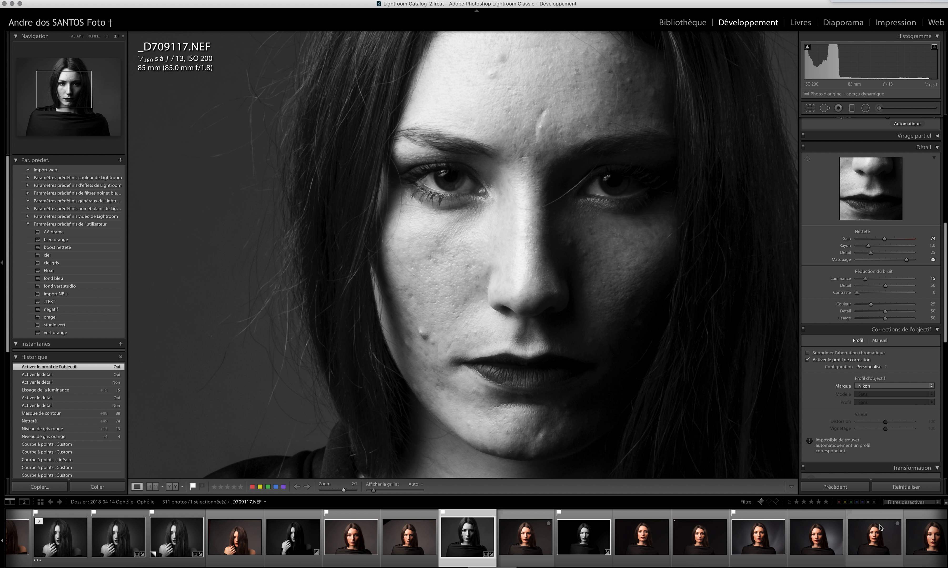
pyautogui.click(634, 352)
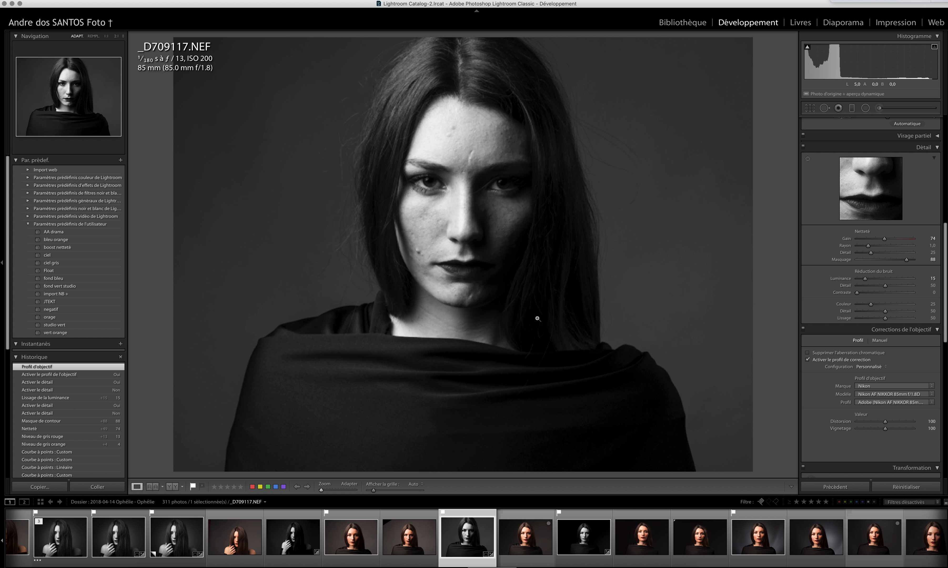
# Step: Set the Dehaze amount to +2 in the effects settings
pyautogui.click(821, 464)
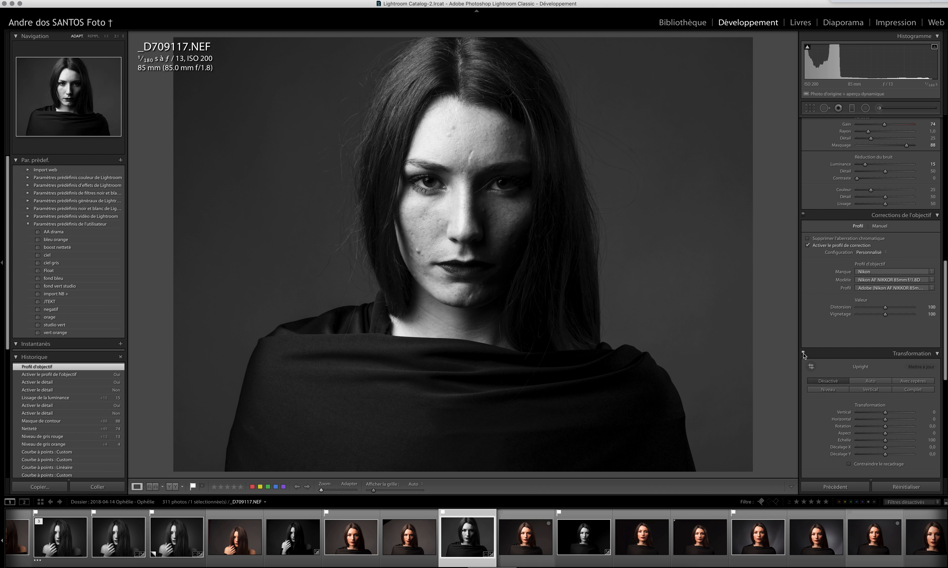
pyautogui.moveTo(861, 434)
pyautogui.scroll(-6, 861, 434)
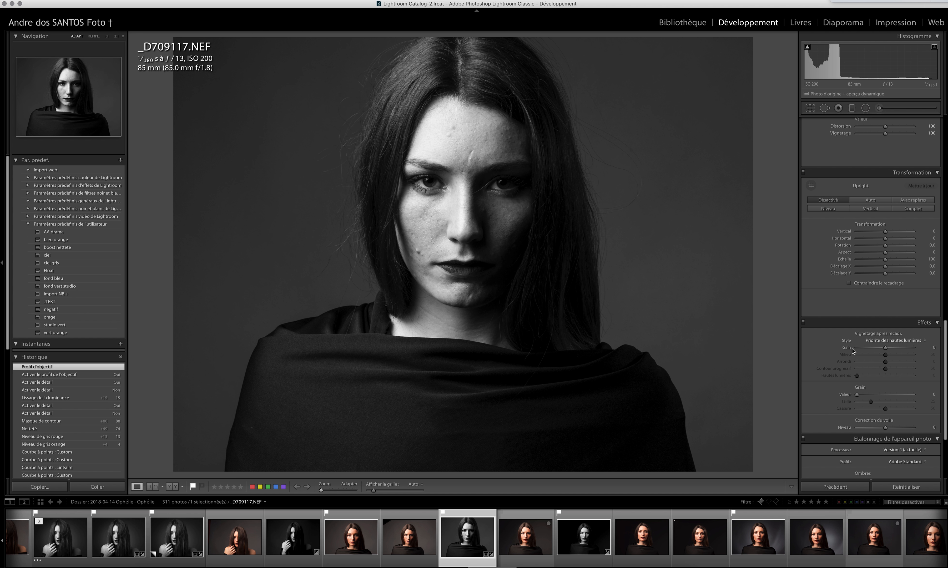
pyautogui.moveTo(885, 428); pyautogui.dragTo(888, 430)
pyautogui.moveTo(886, 429); pyautogui.dragTo(887, 429)
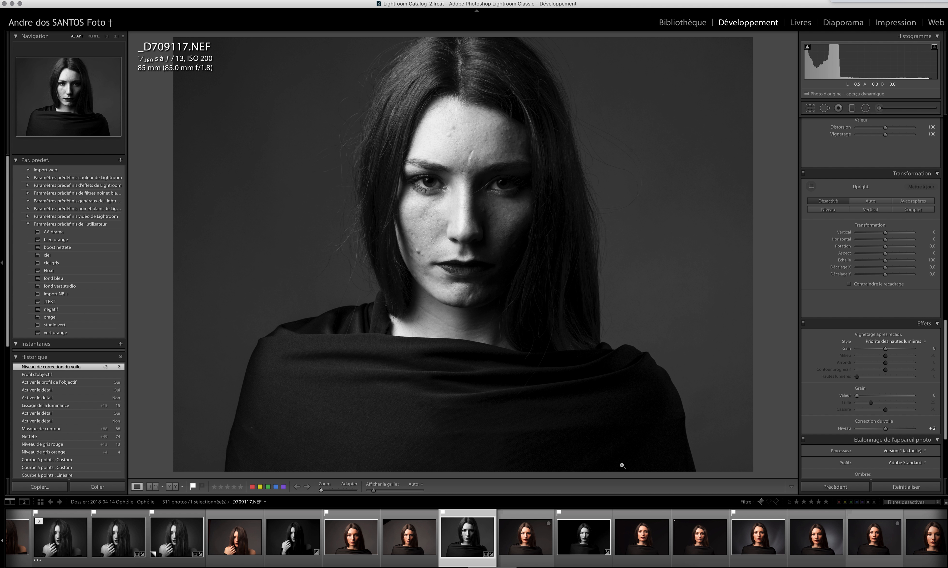
# Step: Try a post-crop vignette amount of -64 and reset it to zero
pyautogui.scroll(-1, 885, 349)
pyautogui.moveTo(885, 343); pyautogui.dragTo(867, 351)
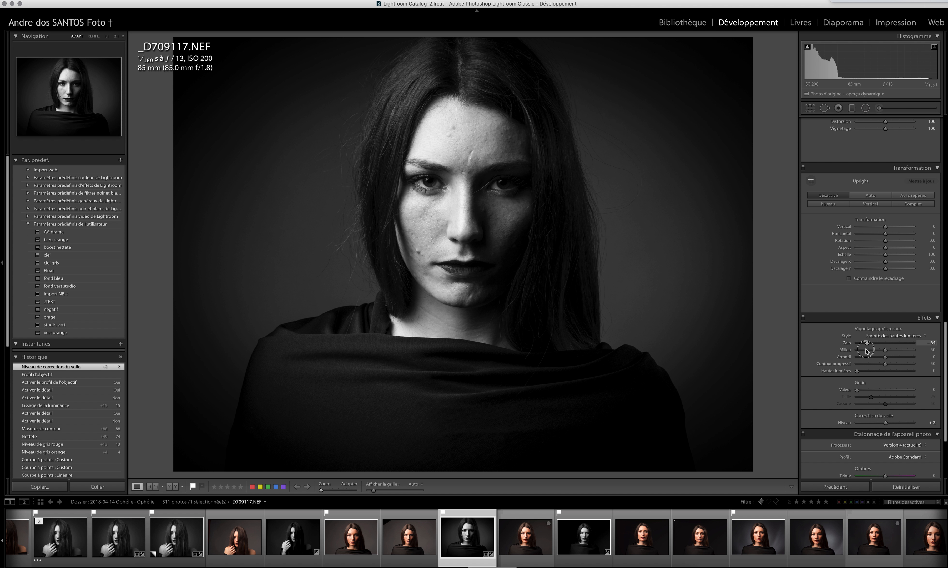
pyautogui.moveTo(867, 351); pyautogui.dragTo(866, 350)
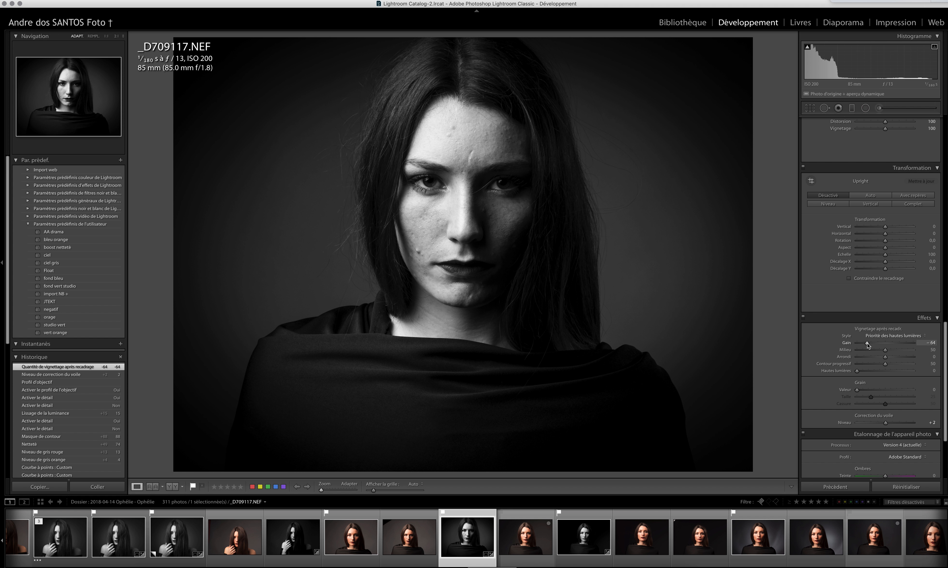
pyautogui.doubleClick(868, 344)
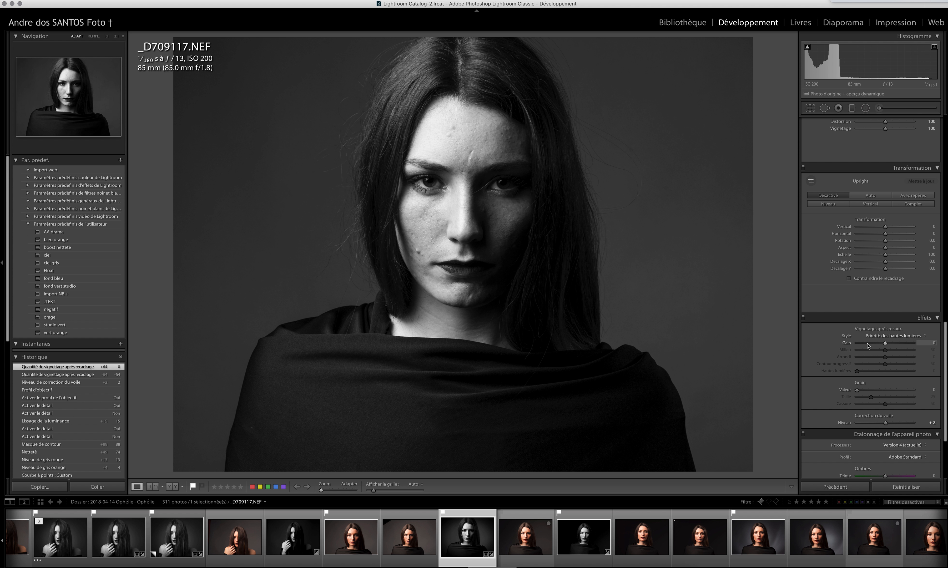
# Step: Add a radial filter with exposure -2.54, drawn as a tall ellipse centred on the face to darken its surroundings
pyautogui.scroll(15, 868, 345)
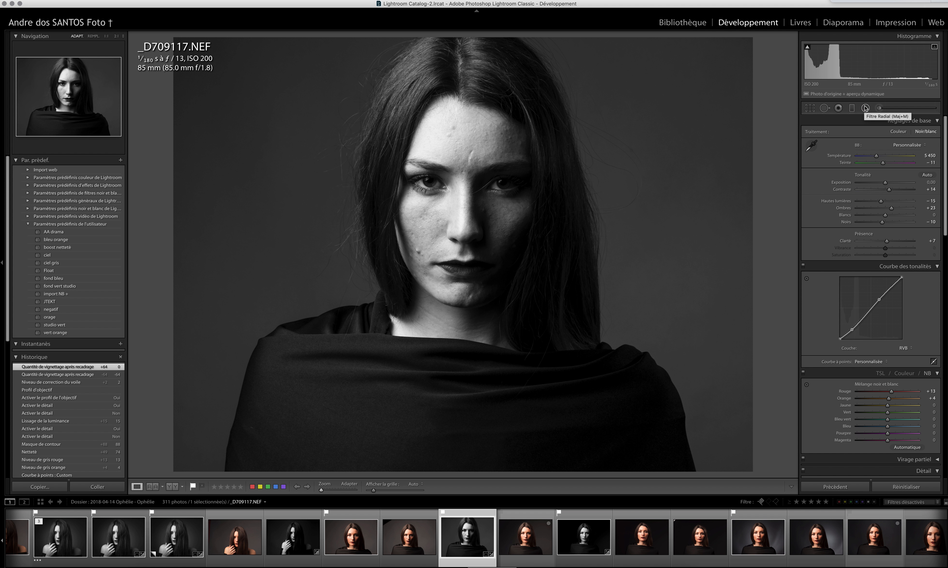
pyautogui.click(865, 109)
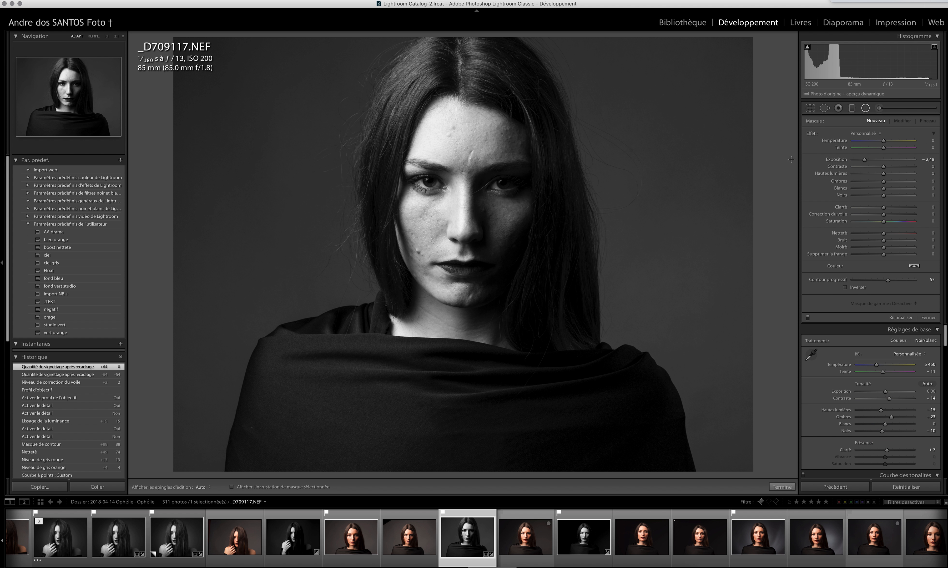
pyautogui.moveTo(930, 240); pyautogui.dragTo(905, 230)
pyautogui.click(904, 188)
pyautogui.click(900, 167)
pyautogui.click(898, 174)
pyautogui.doubleClick(813, 134)
pyautogui.click(865, 160)
pyautogui.moveTo(865, 159); pyautogui.dragTo(866, 160)
pyautogui.moveTo(866, 162); pyautogui.dragTo(864, 159)
pyautogui.moveTo(404, 242); pyautogui.dragTo(248, 523)
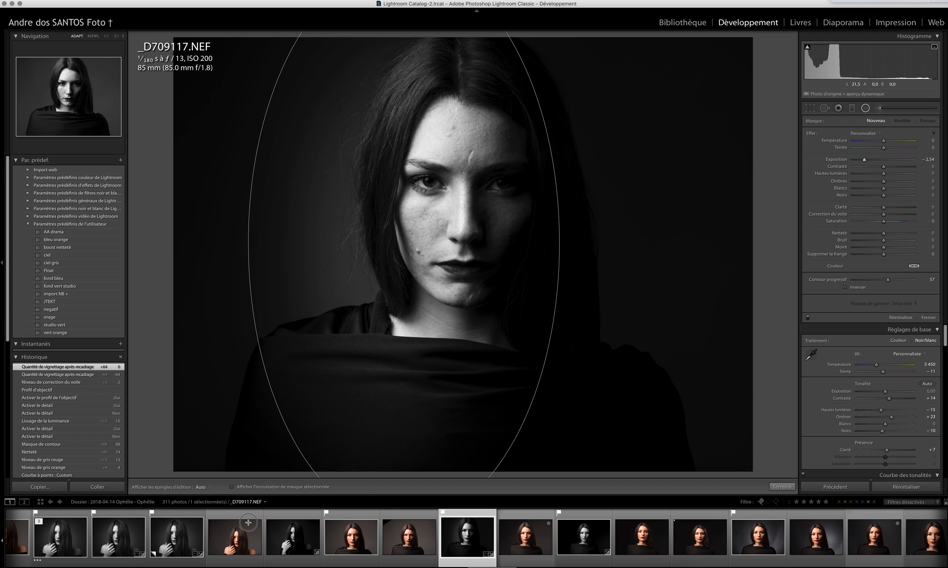
pyautogui.moveTo(248, 523); pyautogui.dragTo(244, 567)
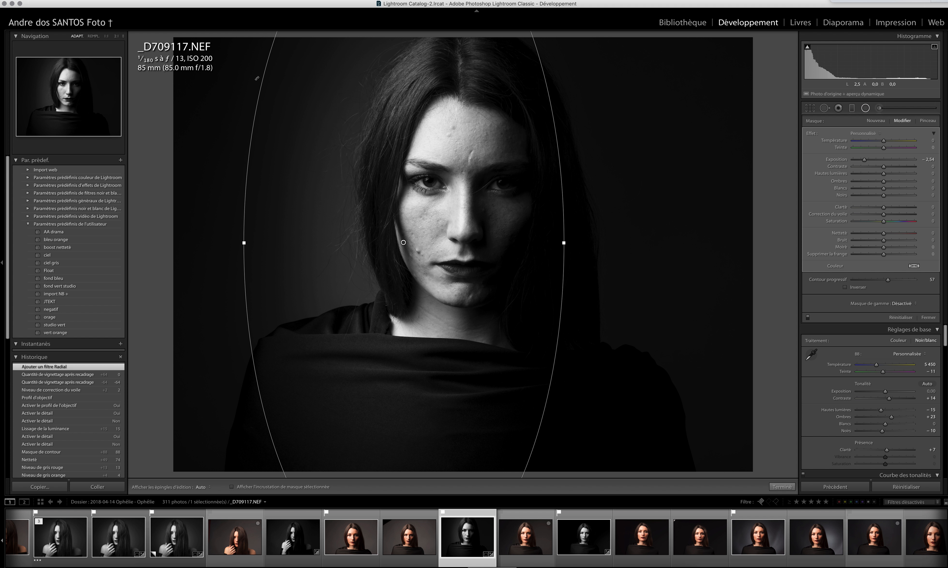
# Step: Tilt the radial filter diagonally, shift it upward over the face, adjust its lower edge outward, and turn on the shadow clipping warning
pyautogui.moveTo(290, 45); pyautogui.dragTo(452, 54)
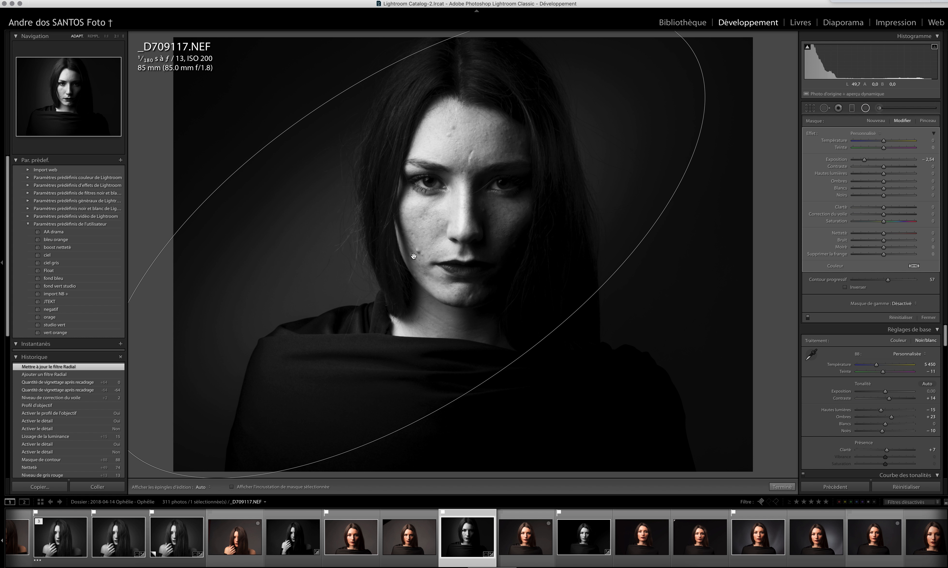
pyautogui.moveTo(410, 249); pyautogui.dragTo(434, 208)
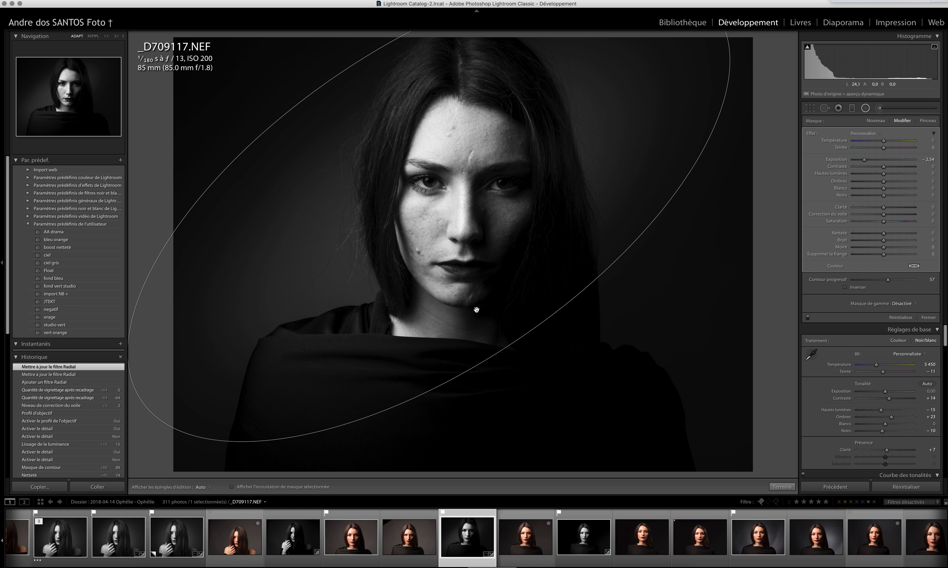
pyautogui.moveTo(518, 339); pyautogui.dragTo(526, 354)
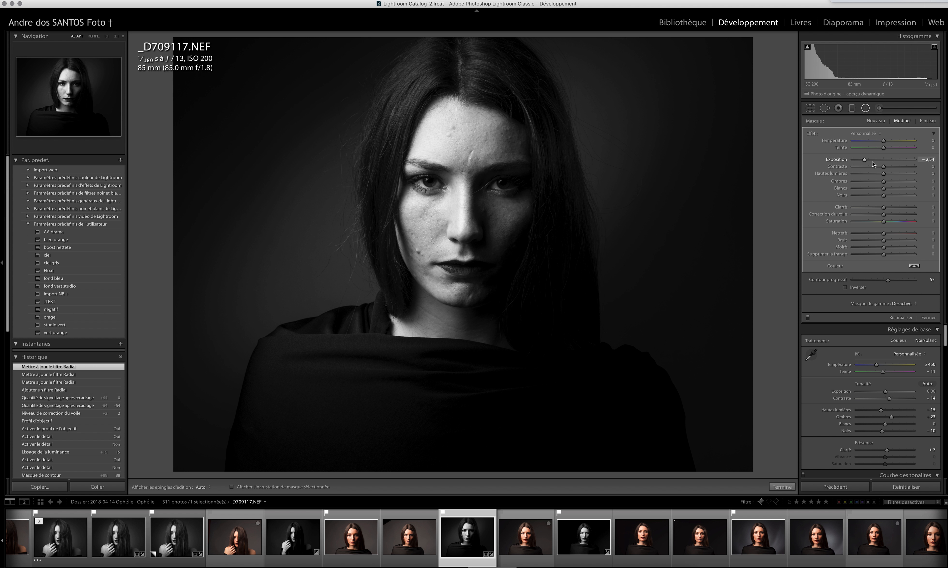
pyautogui.click(808, 48)
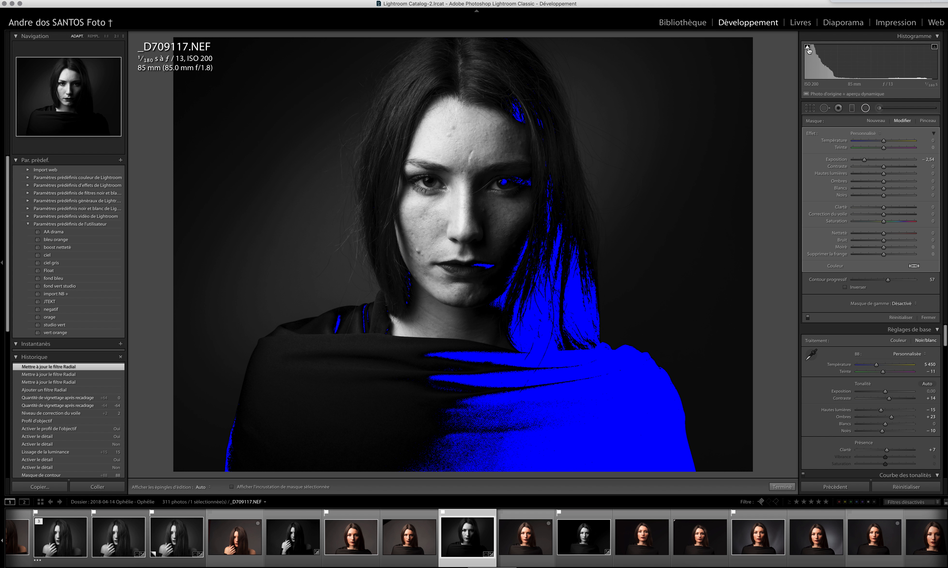
# Step: Turn off the shadow clipping warning and refine the radial filter to exposure -1.98, shadows 22 and blacks 0, closing the filter
pyautogui.click(808, 47)
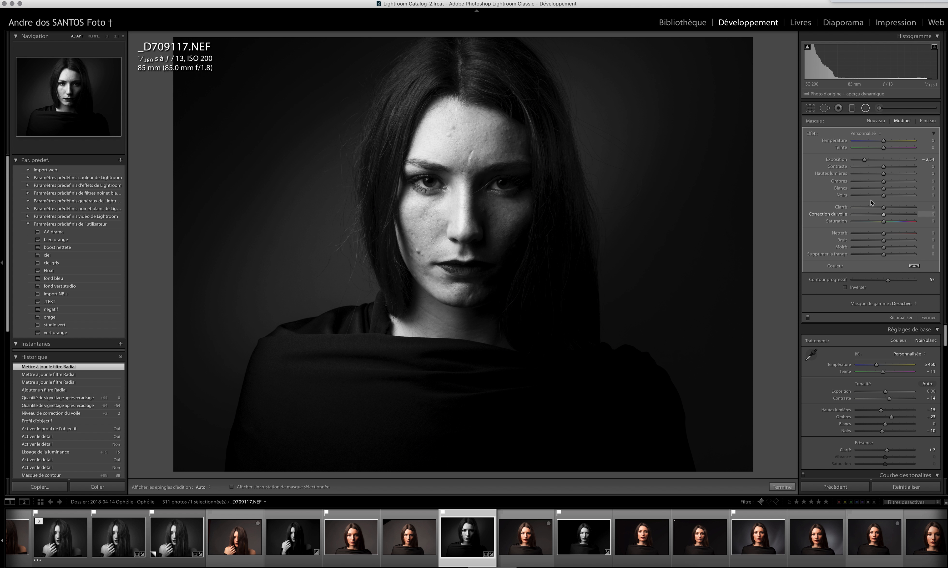
pyautogui.moveTo(865, 160); pyautogui.dragTo(892, 182)
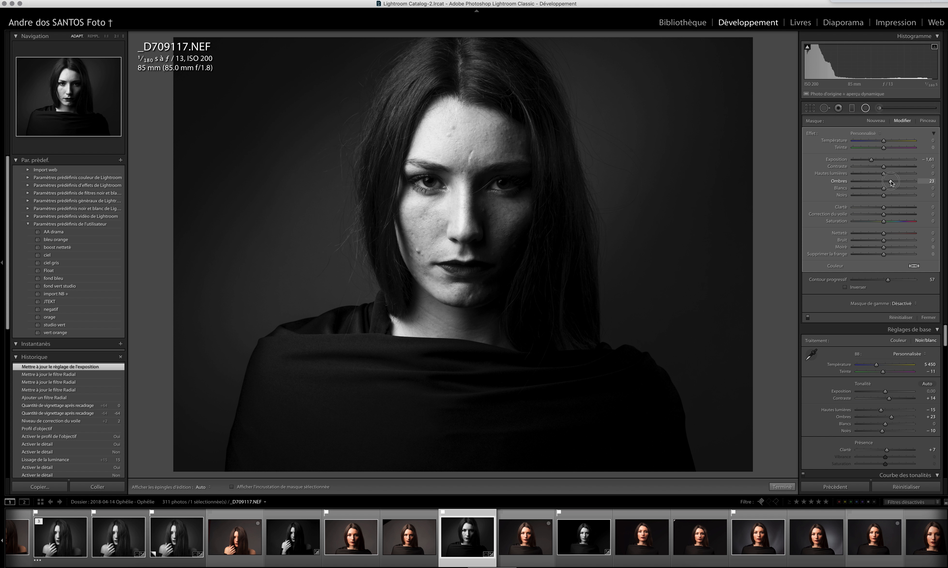
pyautogui.moveTo(891, 182); pyautogui.dragTo(883, 197)
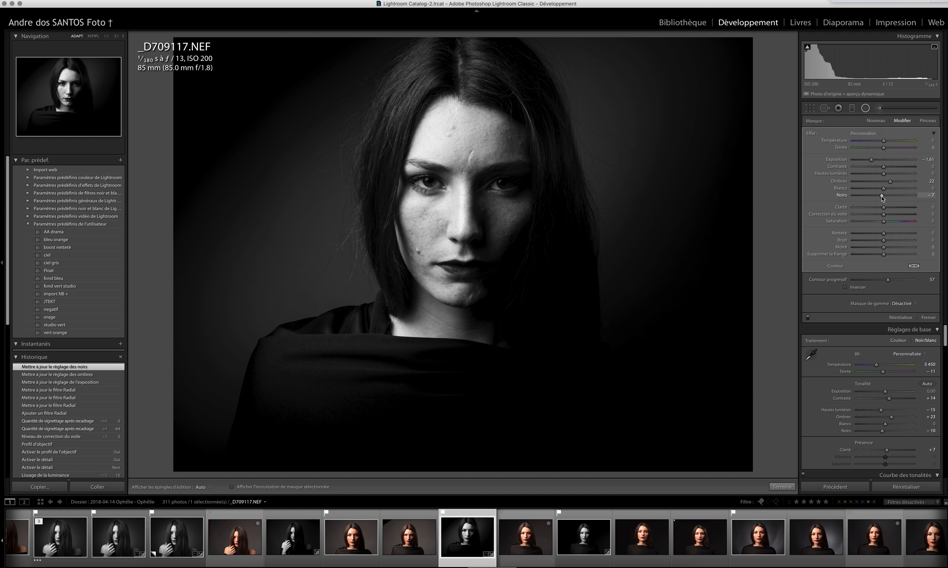
pyautogui.doubleClick(882, 197)
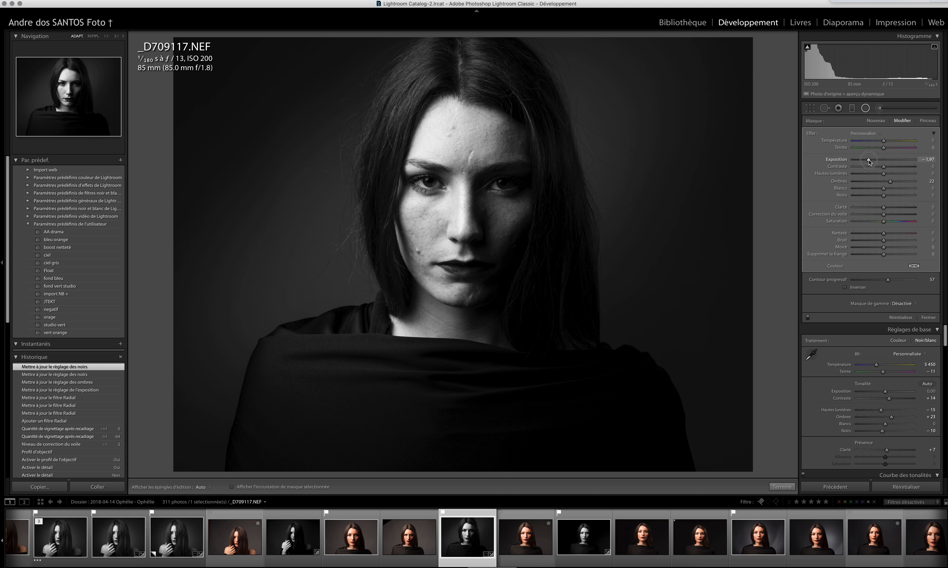
pyautogui.moveTo(869, 161); pyautogui.dragTo(868, 160)
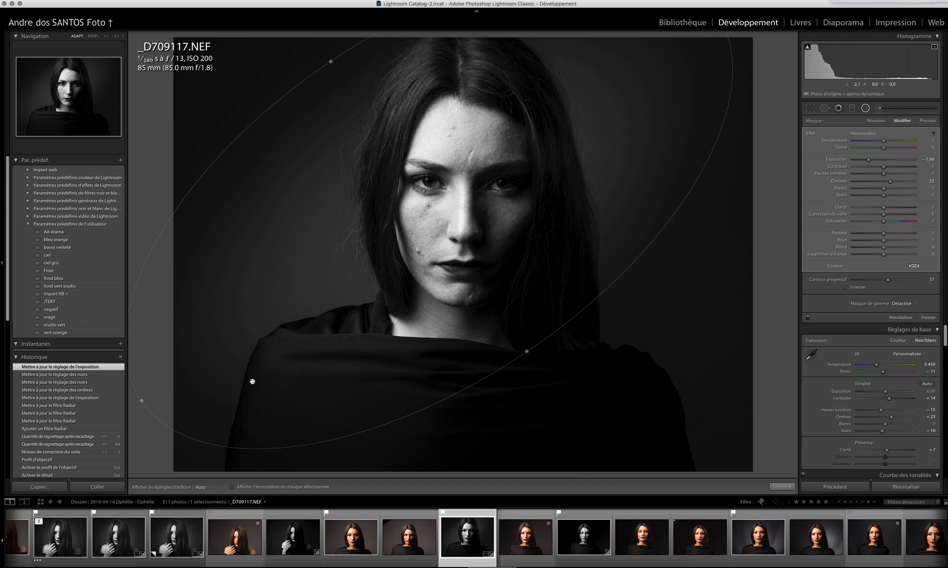
pyautogui.click(781, 487)
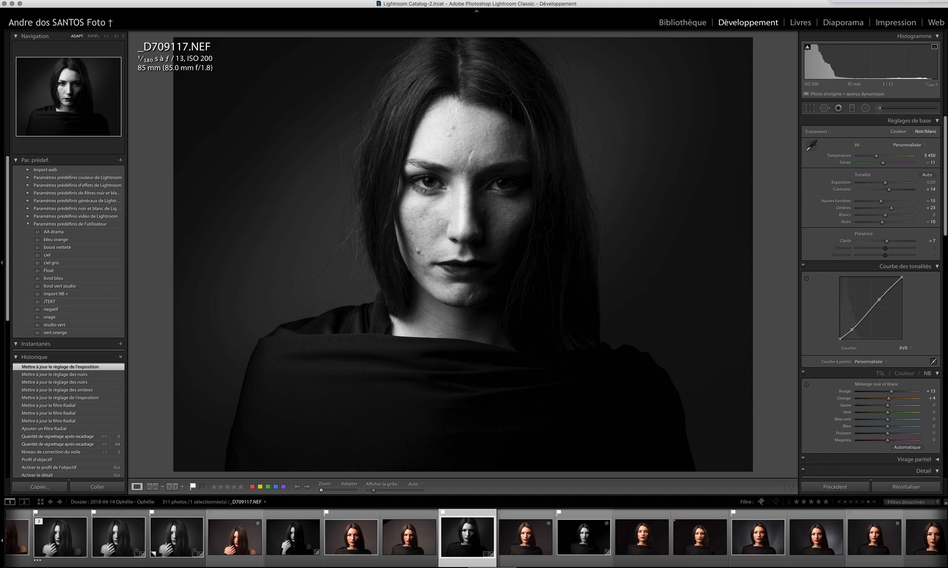
# Step: Remove the two blemishes in the middle of the forehead with size 45 healing spots, sampling clean skin nearby
pyautogui.click(825, 109)
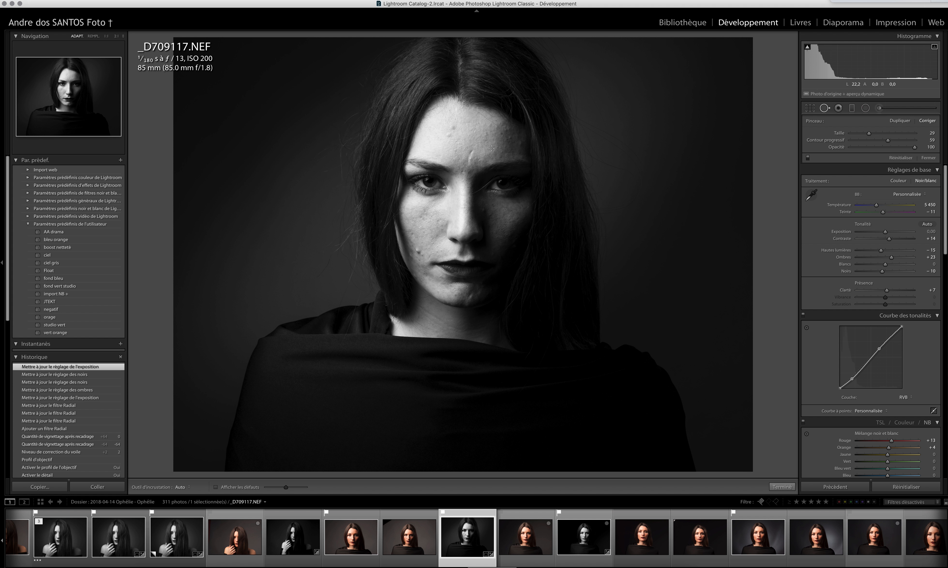
pyautogui.scroll(5, 449, 137)
pyautogui.click(449, 135)
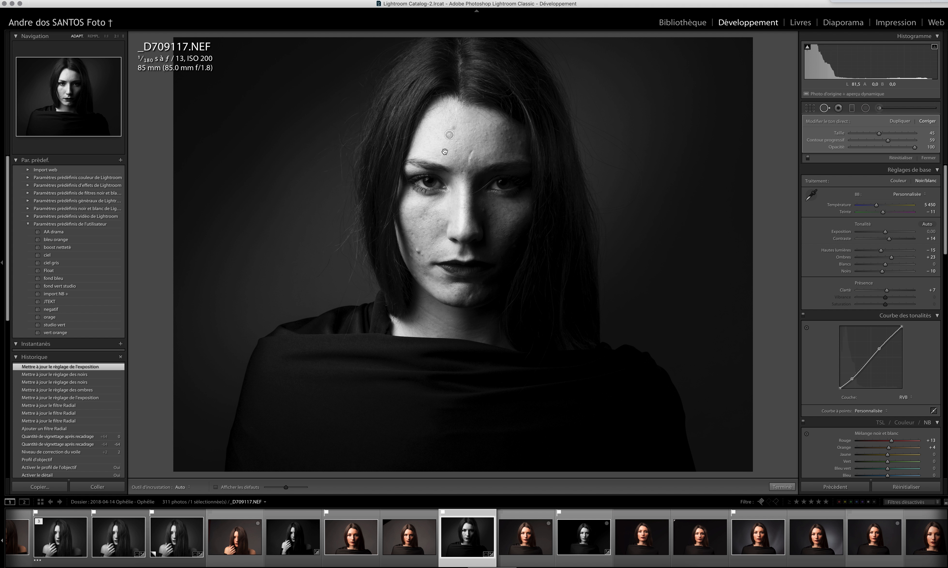
pyautogui.moveTo(465, 131); pyautogui.dragTo(426, 142)
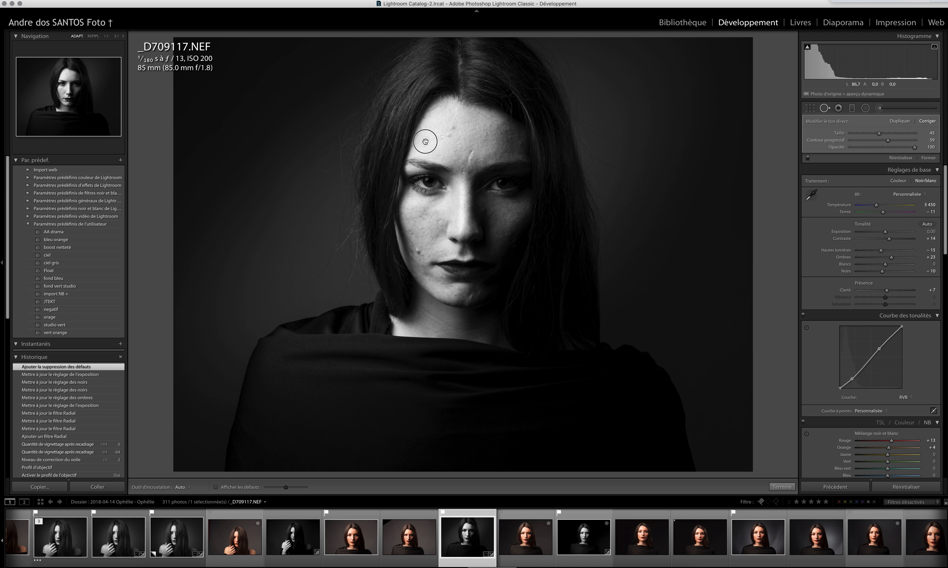
pyautogui.click(453, 128)
pyautogui.moveTo(441, 146); pyautogui.dragTo(442, 121)
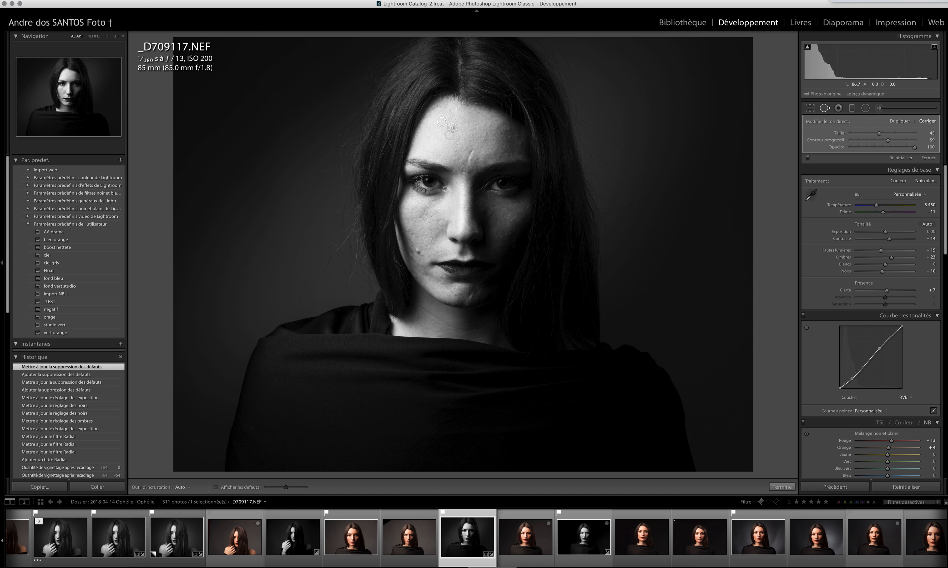
# Step: Heal the small blemishes beside the nose, on the cheek near the mouth and on the chin, repositioning each sample source
pyautogui.click(482, 210)
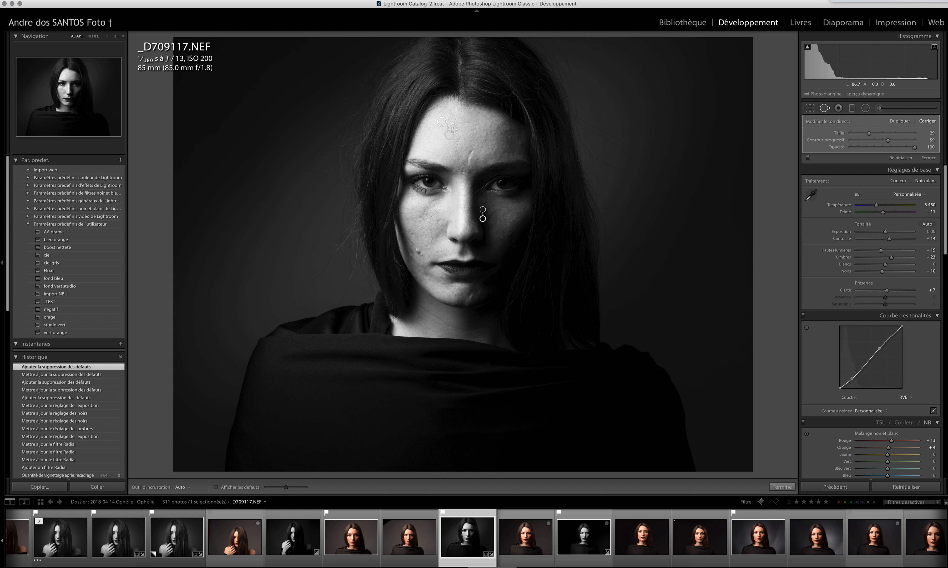
pyautogui.moveTo(483, 218); pyautogui.dragTo(484, 202)
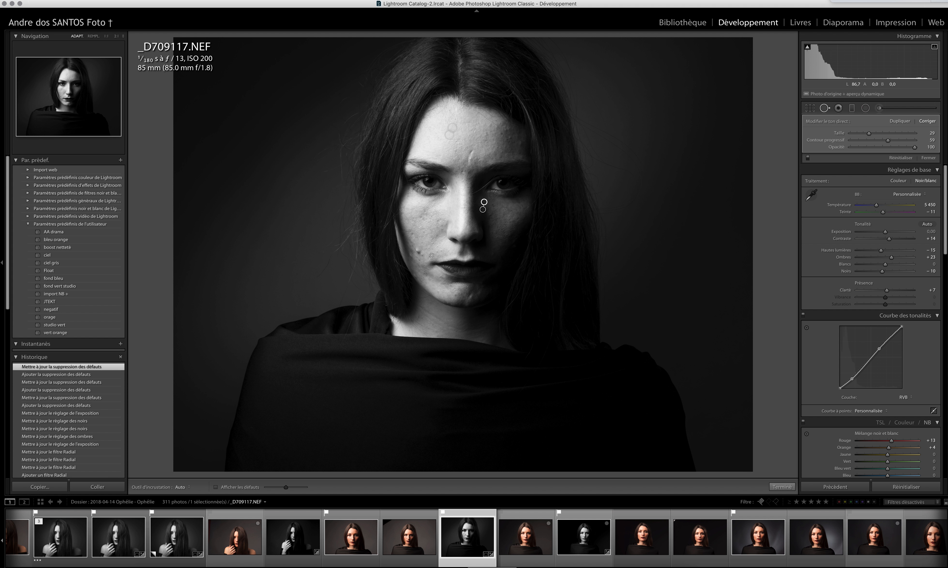
pyautogui.click(422, 254)
pyautogui.moveTo(415, 254); pyautogui.dragTo(429, 247)
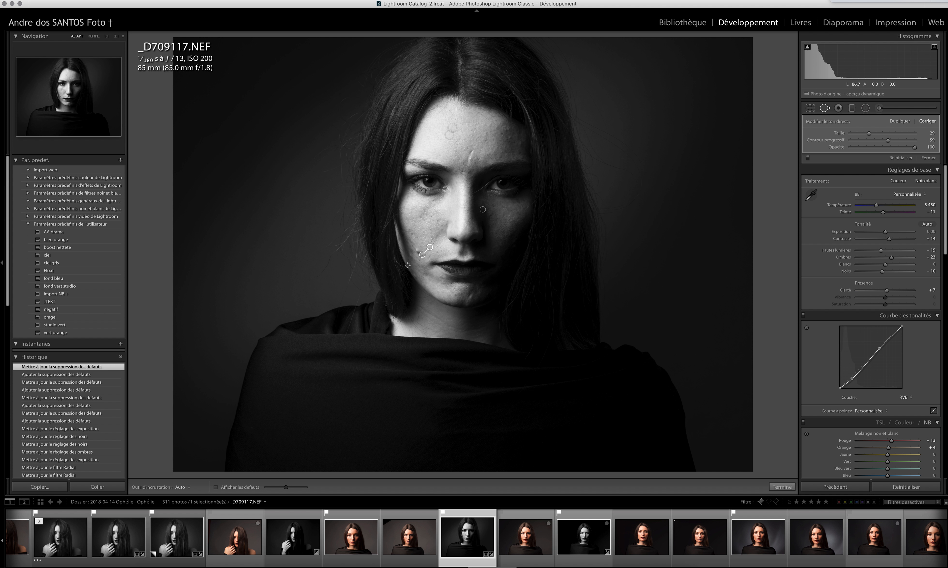
pyautogui.click(454, 296)
pyautogui.moveTo(461, 290); pyautogui.dragTo(445, 294)
# Step: Heal the mark at the outer lower cheek with a size 37 spot and the mole beside it, moving its source up the cheek
pyautogui.scroll(4, 411, 254)
pyautogui.click(409, 247)
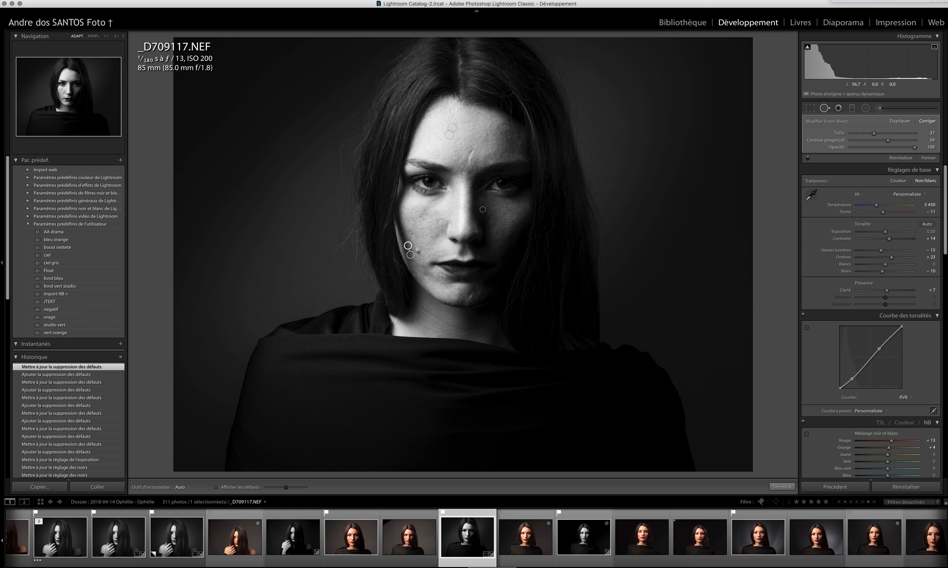
pyautogui.click(418, 250)
pyautogui.moveTo(419, 261); pyautogui.dragTo(422, 235)
# Step: Heal the blemishes on the shaded side of the forehead with size 30 spots, sampling from the brighter skin beside them
pyautogui.moveTo(511, 137); pyautogui.dragTo(493, 138)
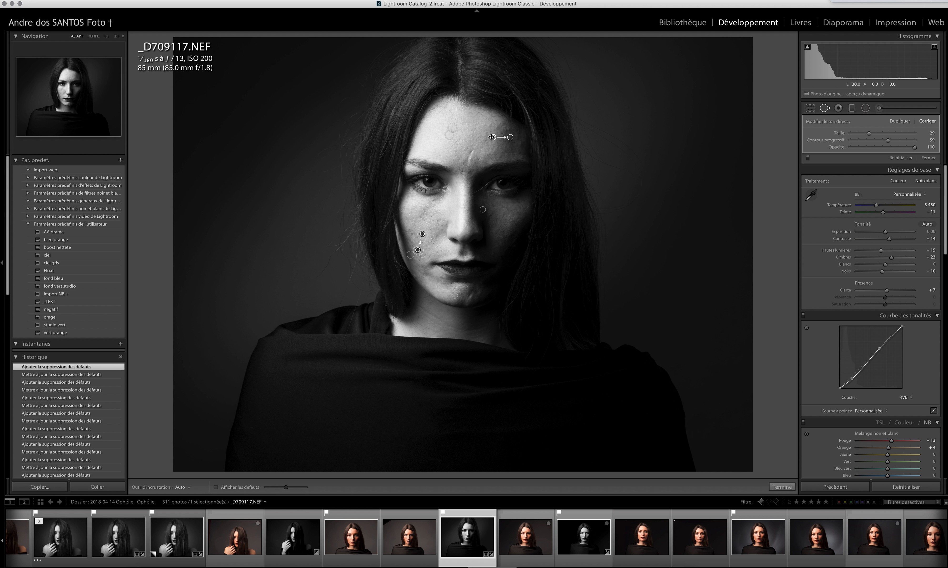
pyautogui.scroll(3, 494, 138)
pyautogui.moveTo(493, 137)
pyautogui.mouseDown()
pyautogui.moveTo(493, 151)
pyautogui.moveTo(475, 139)
pyautogui.moveTo(491, 135)
pyautogui.mouseUp()
pyautogui.click(501, 134)
pyautogui.click(504, 141)
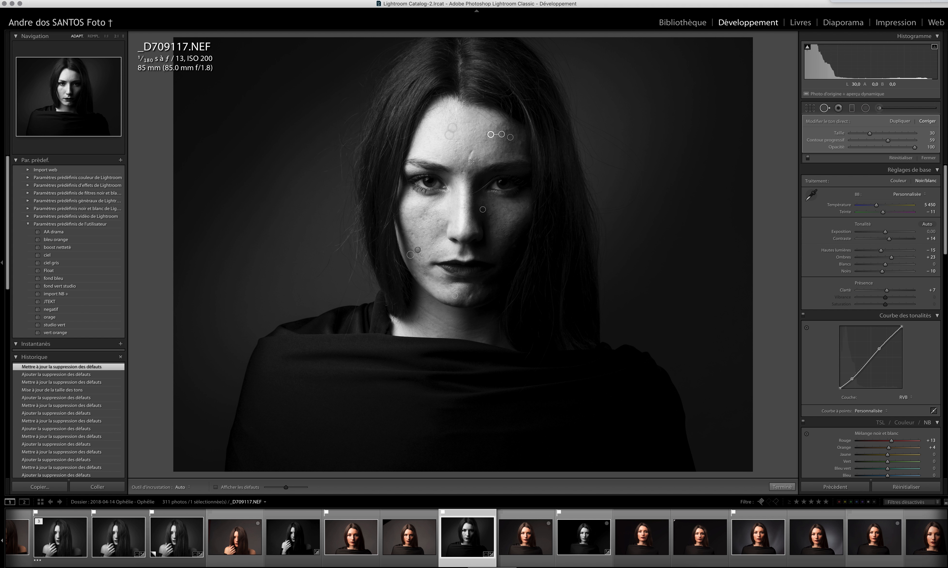
# Step: Heal the outer cheek blemish with a size 53 spot, shift its source slightly upward, and finish the spot removal
pyautogui.click(411, 234)
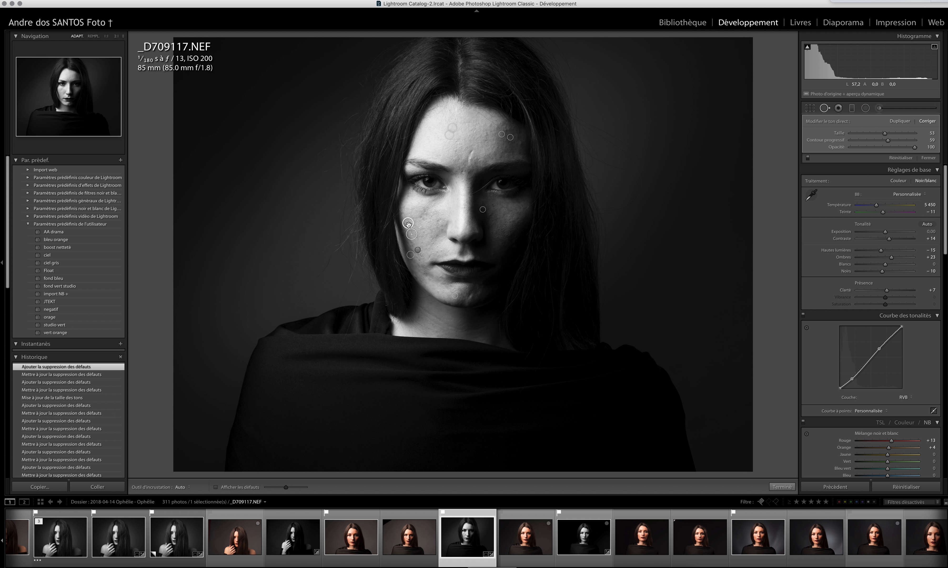
pyautogui.moveTo(408, 225); pyautogui.dragTo(410, 221)
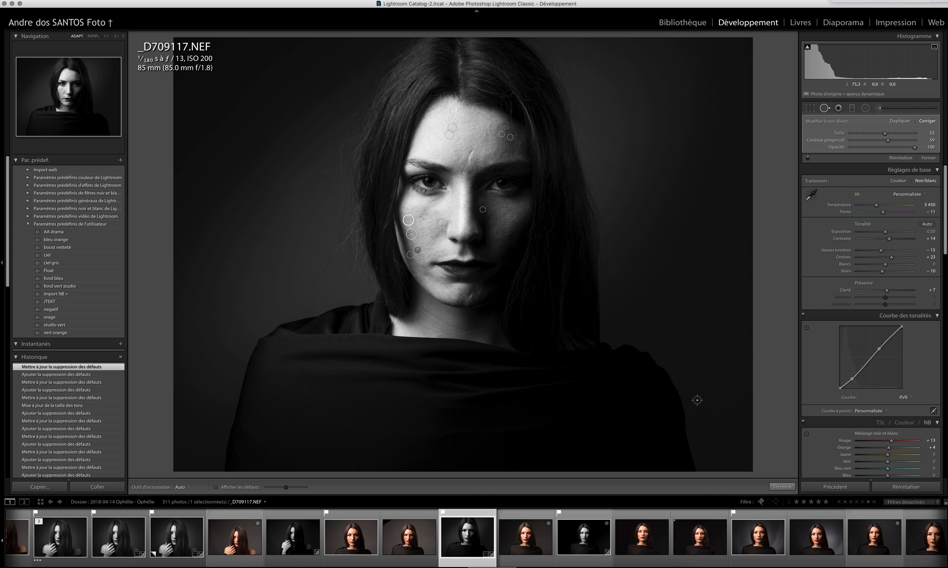
pyautogui.click(772, 488)
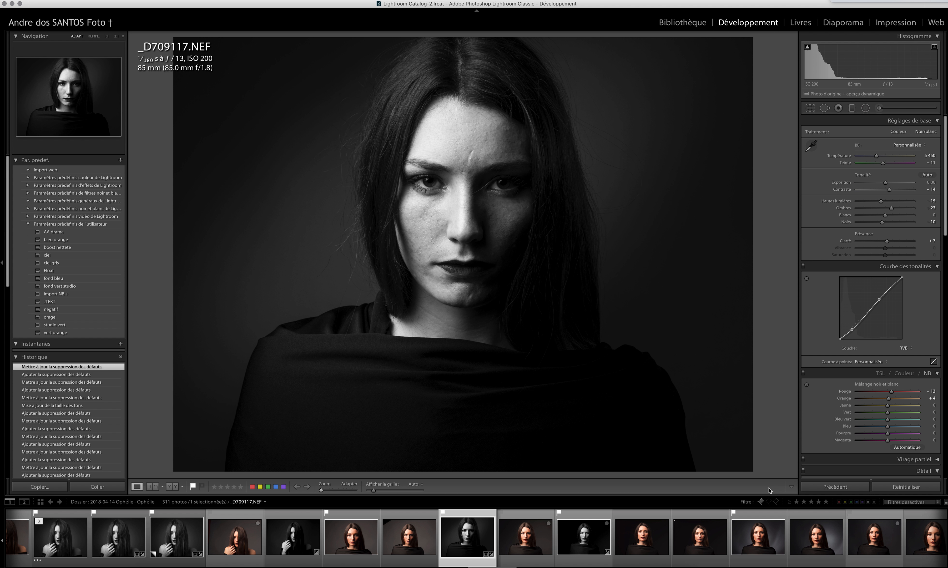